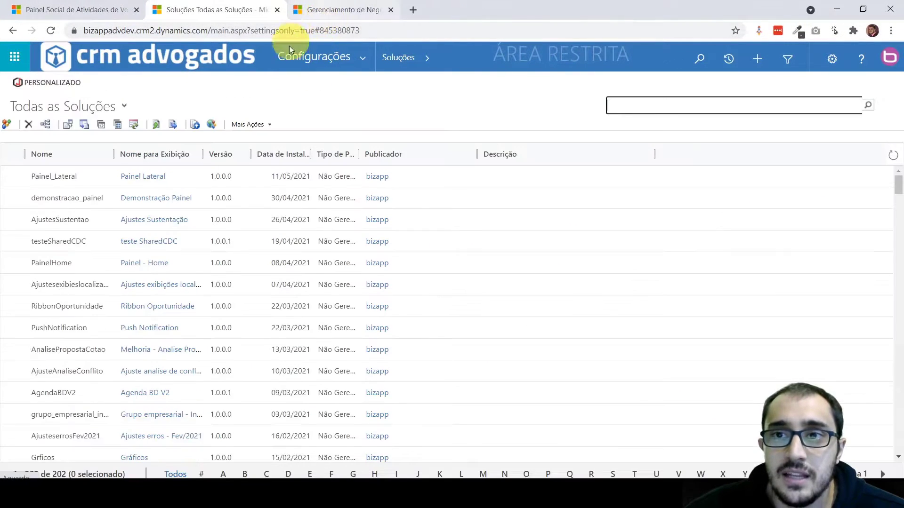
# Create a new solution with the display name Painel interativo and the name painel_interativo
pyautogui.click(6, 126)
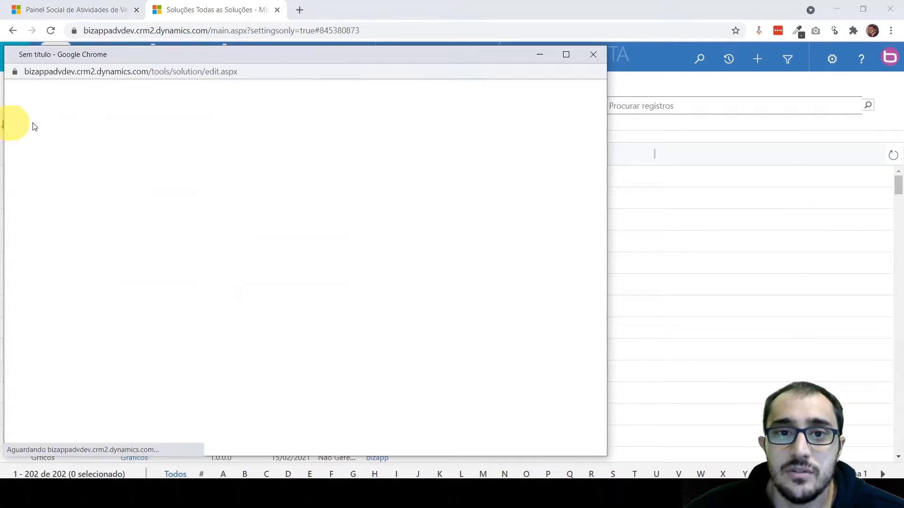
pyautogui.moveTo(228, 54); pyautogui.dragTo(304, 59)
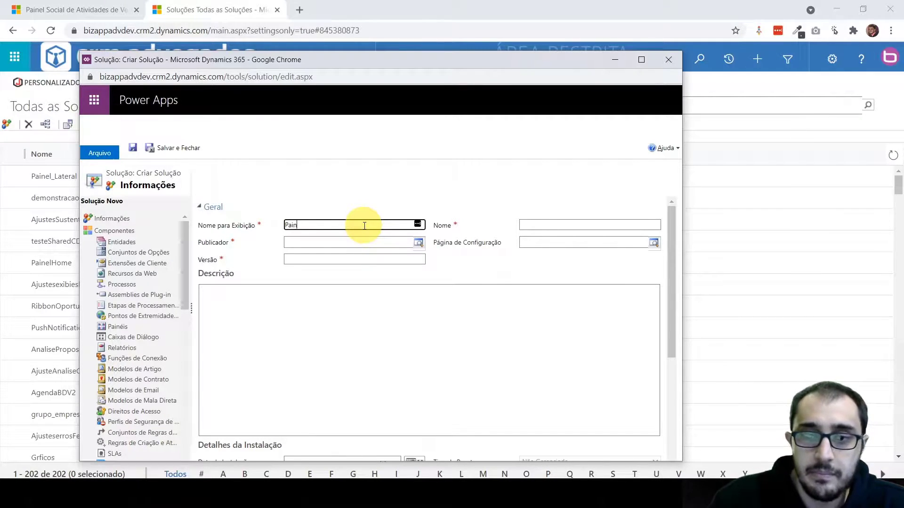
pyautogui.write('interativo')
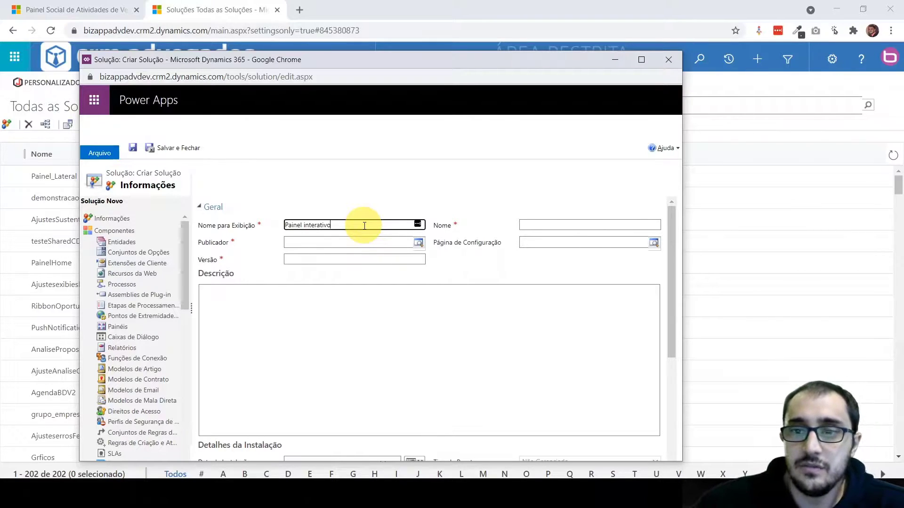
pyautogui.press('Tab')
pyautogui.click(536, 226)
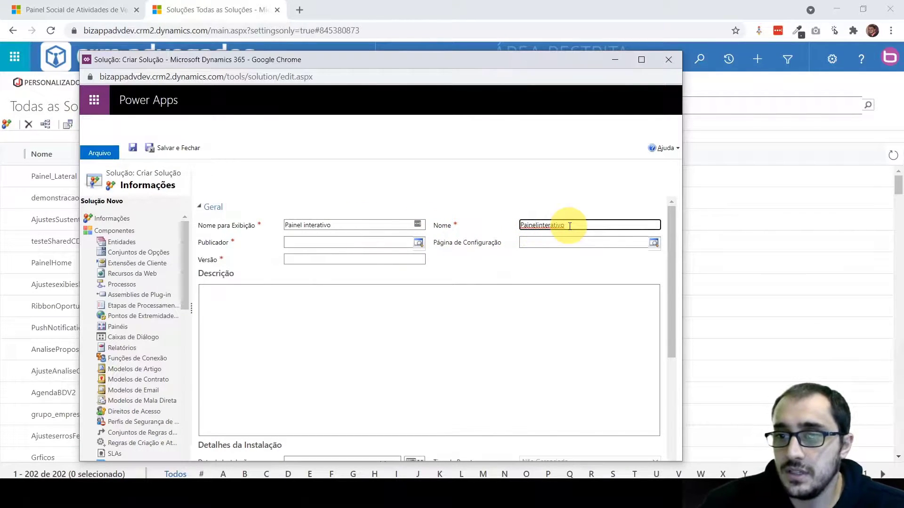
pyautogui.write('_')
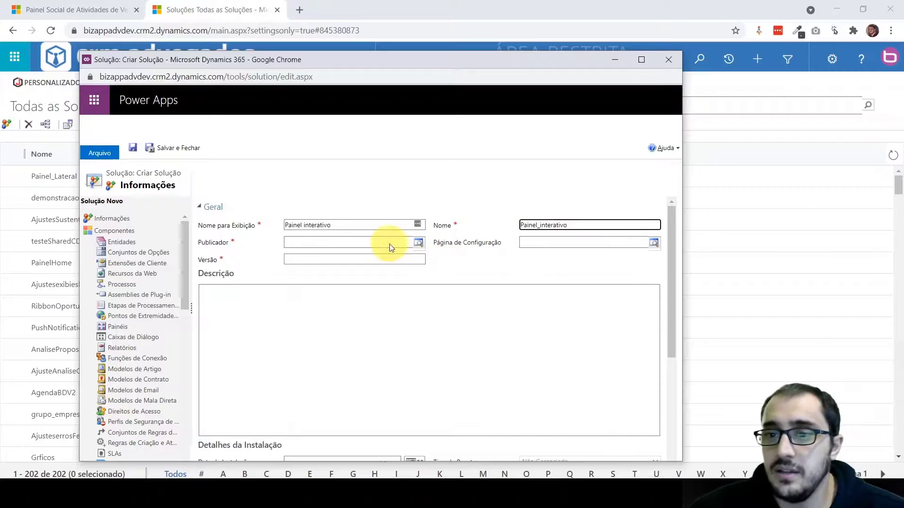
pyautogui.press('Home')
pyautogui.press('Delete')
# Set the solution's publisher to bizapp and its version to 1.0.0.0, and save the solution
pyautogui.click(418, 242)
pyautogui.click(339, 272)
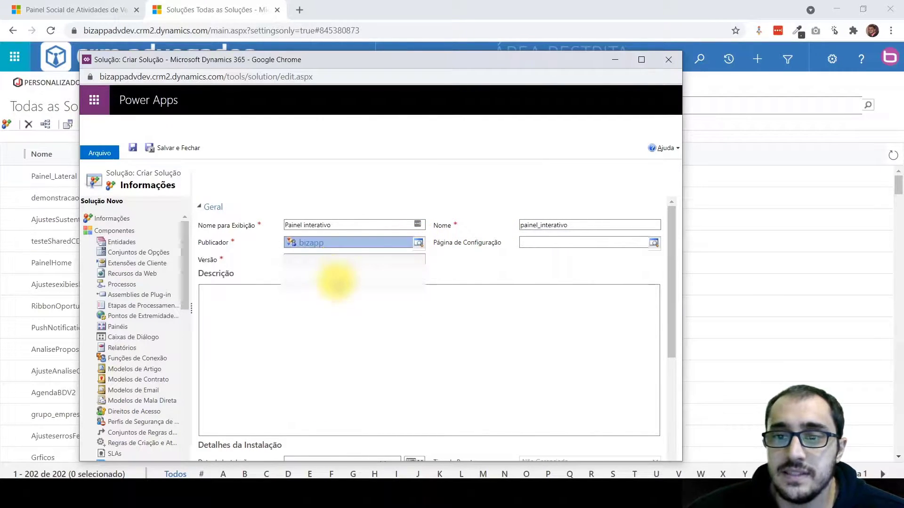
pyautogui.click(304, 259)
pyautogui.write('1.0.0.0')
pyautogui.click(301, 303)
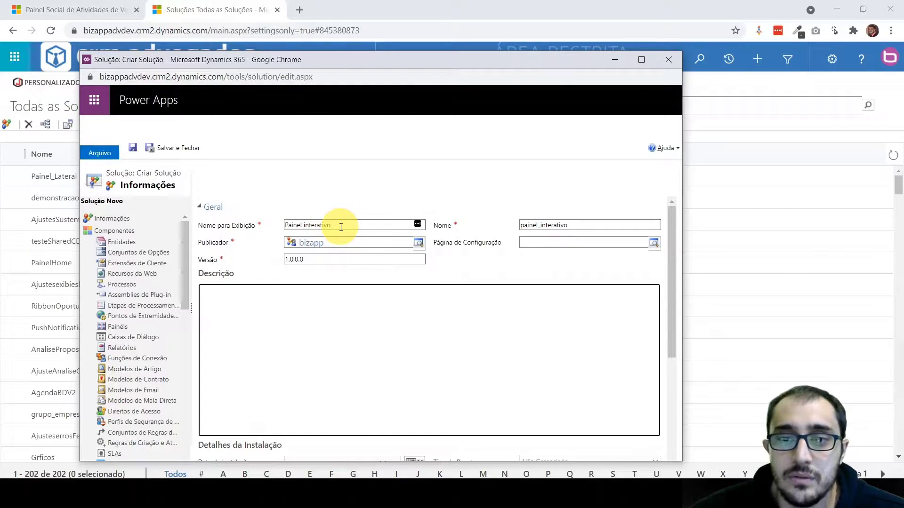
pyautogui.click(134, 148)
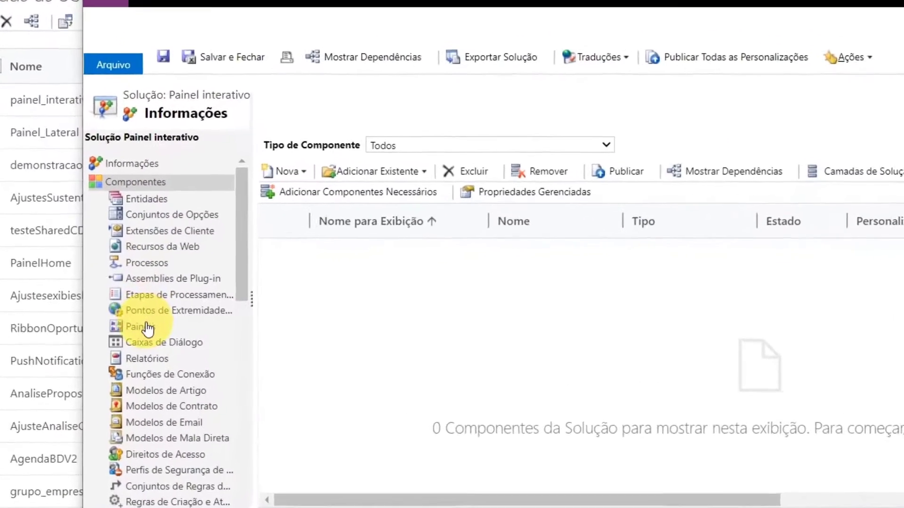
# Create a multi-stream interactive experience dashboard in the solution with the layout Painel de Visão Geral em 3 Colunas - II
pyautogui.click(156, 332)
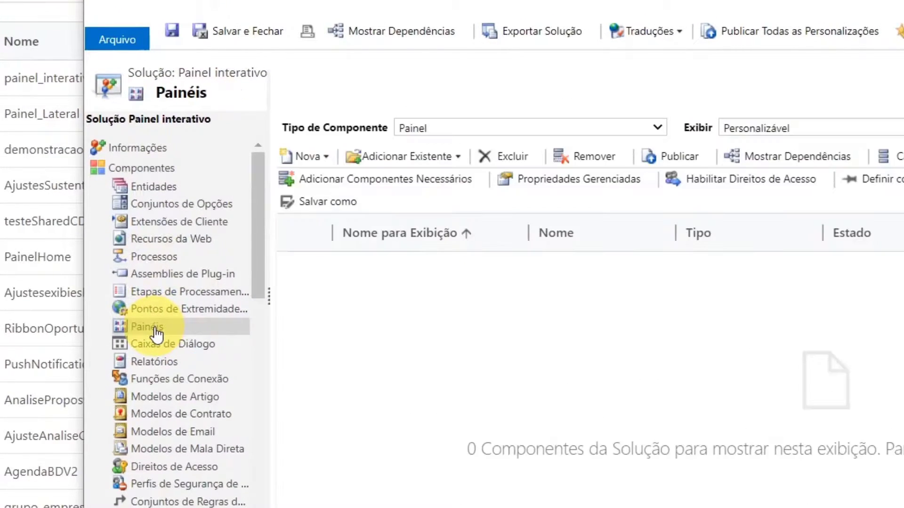
pyautogui.click(324, 159)
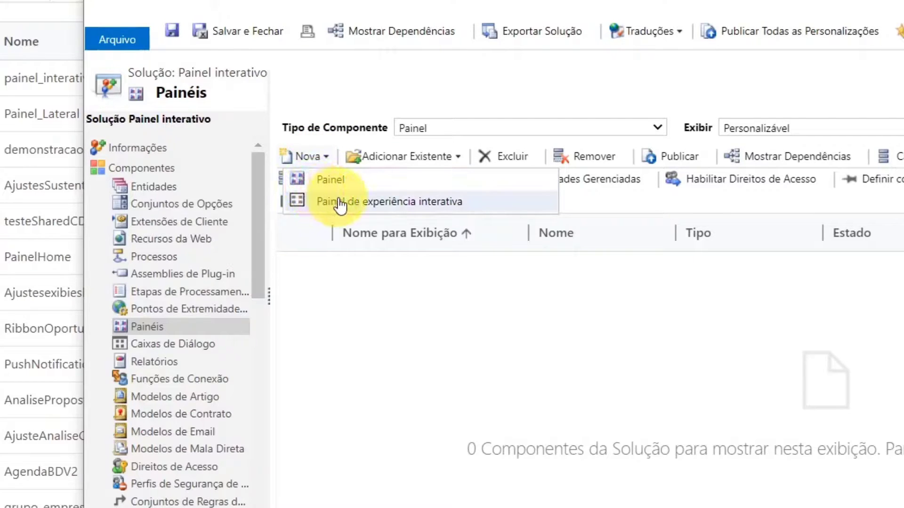
pyautogui.click(358, 203)
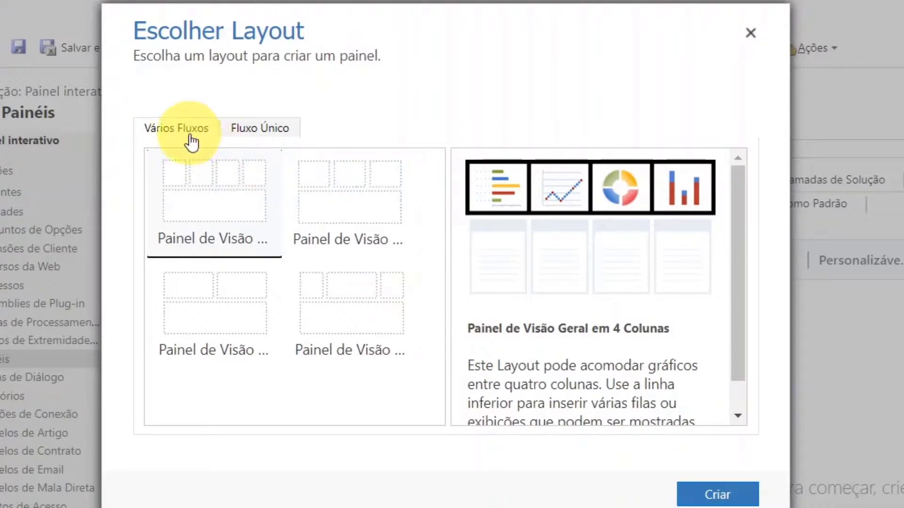
pyautogui.click(254, 136)
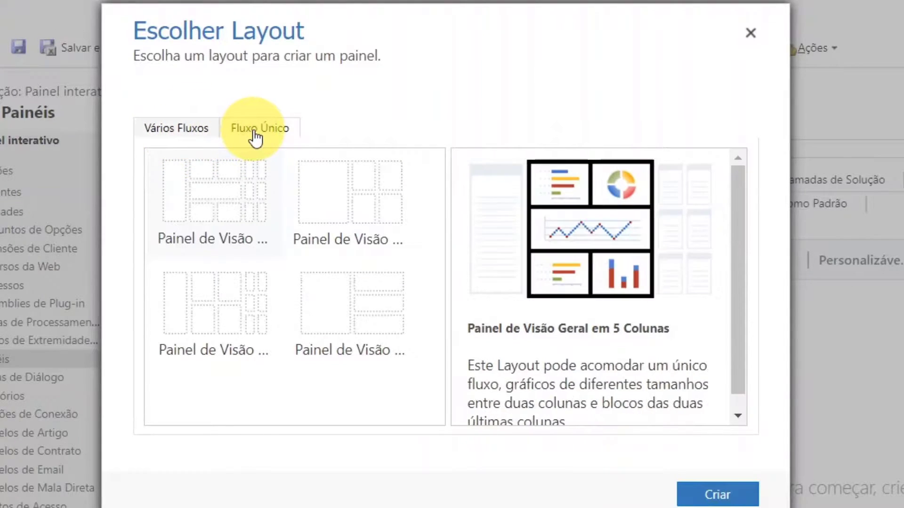
pyautogui.click(198, 135)
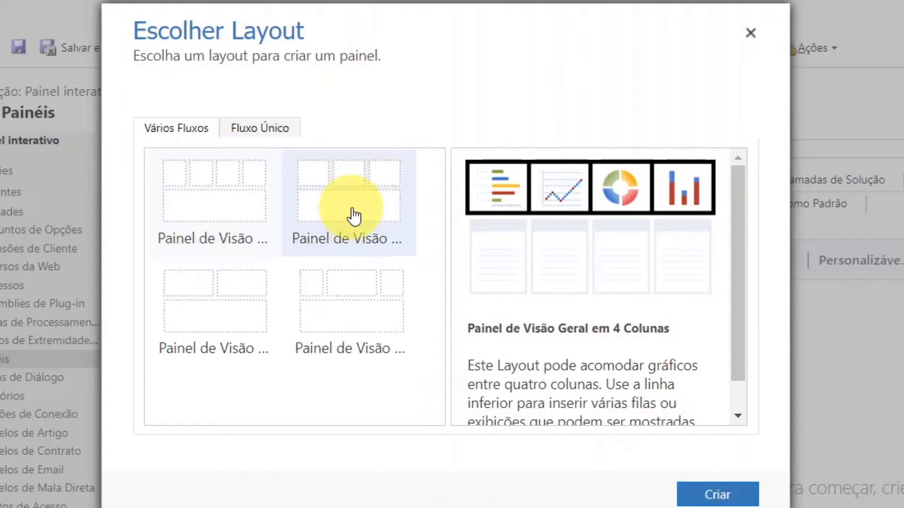
pyautogui.click(353, 320)
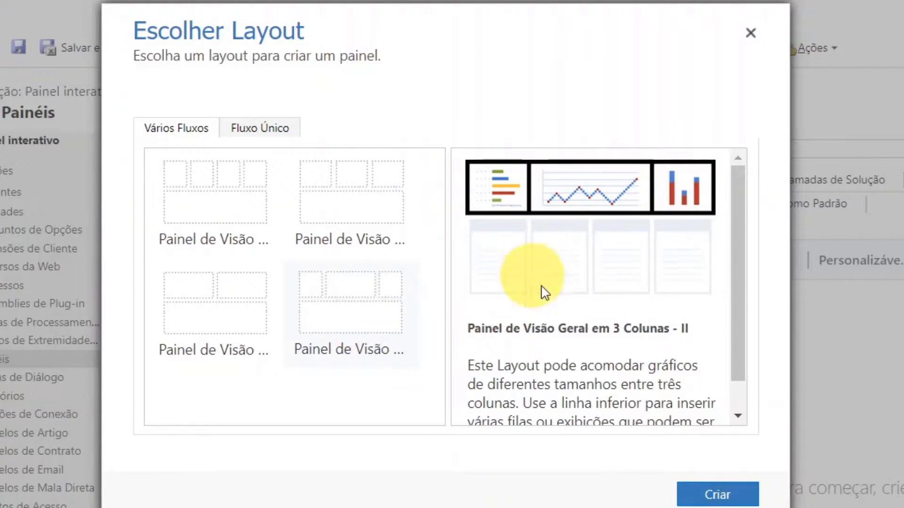
pyautogui.click(716, 492)
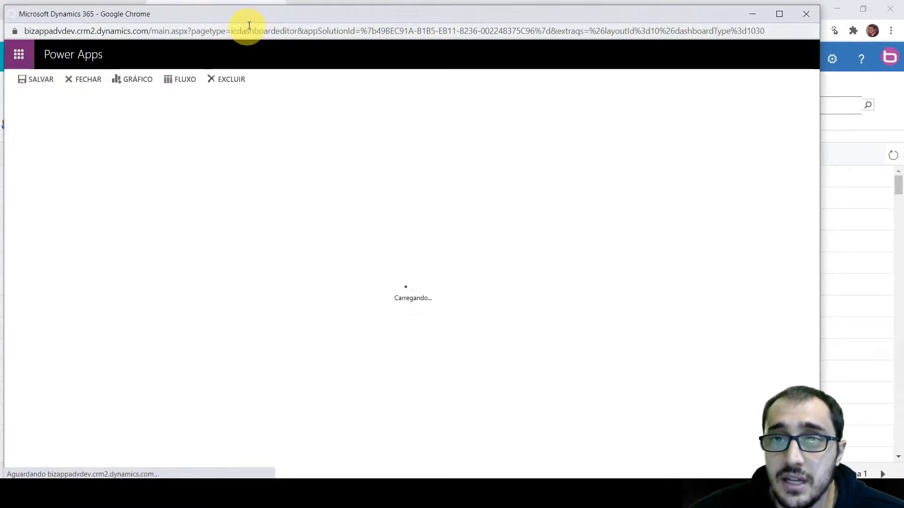
# Maximize the dashboard editor window and name the dashboard Painel Interativo
pyautogui.moveTo(269, 15); pyautogui.dragTo(306, 16)
pyautogui.doubleClick(306, 16)
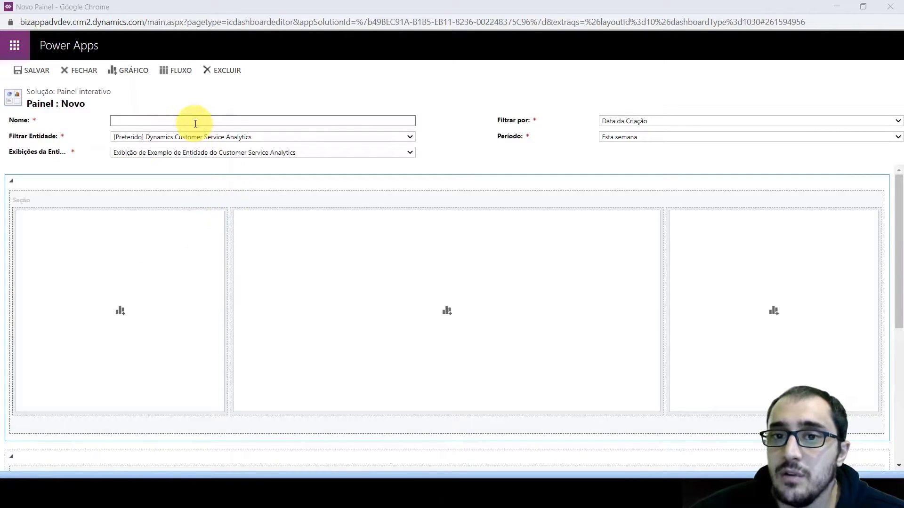
pyautogui.click(195, 124)
pyautogui.click(266, 120)
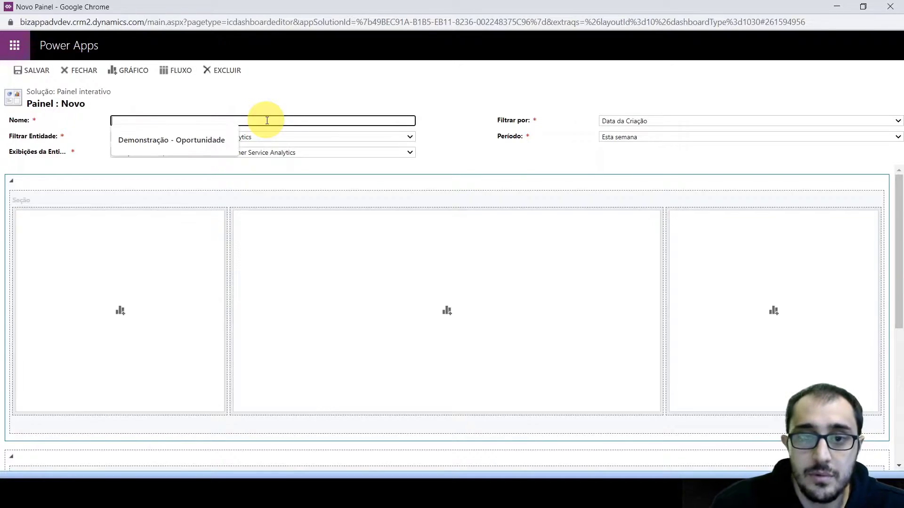
pyautogui.write('Painel Interativo')
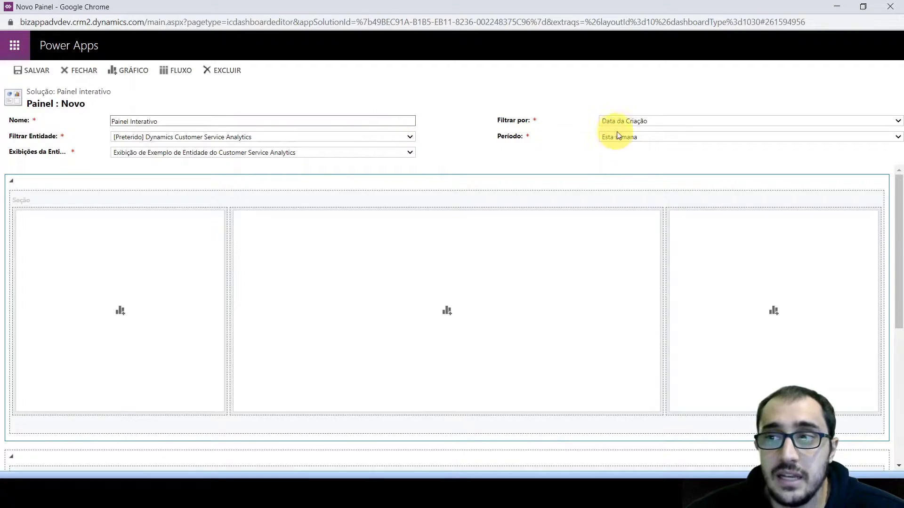
# Set the dashboard's filter entity to Oportunidade and its entity view to Todas as Oportunidades
pyautogui.click(294, 136)
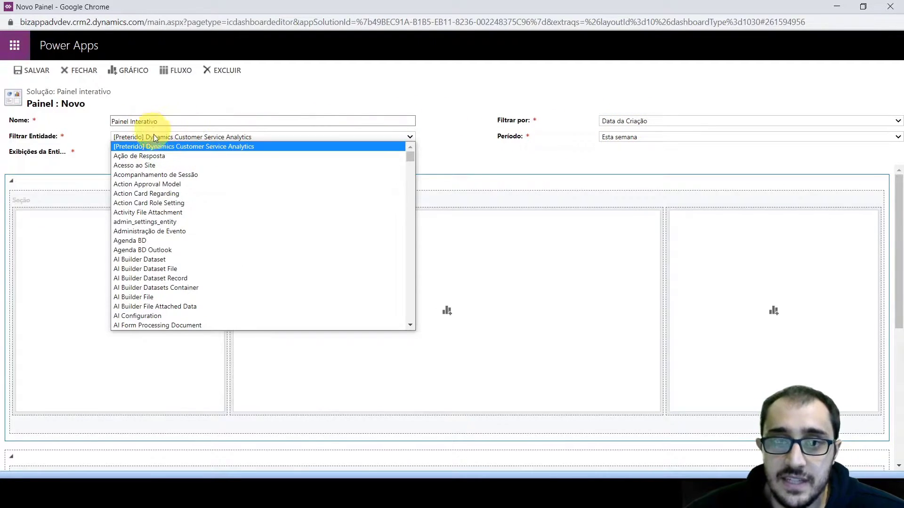
pyautogui.write('opo')
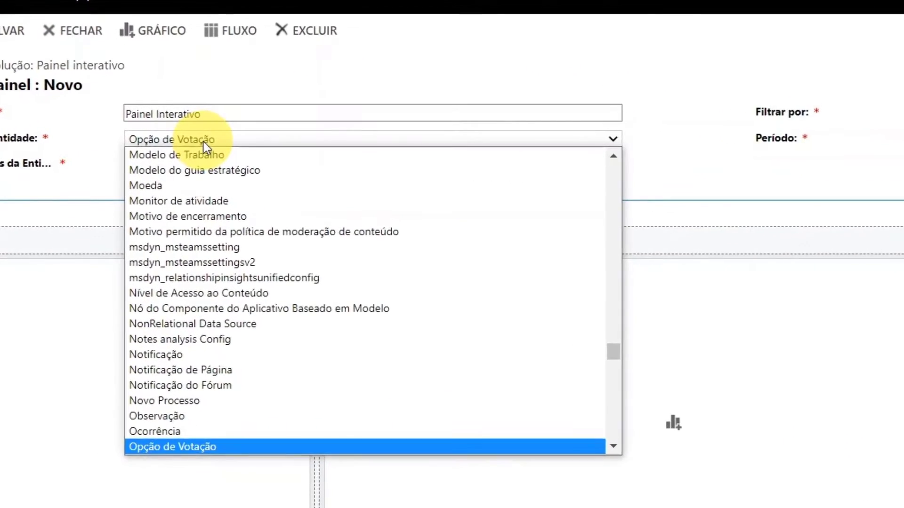
pyautogui.press('Down')
pyautogui.press('Up')
pyautogui.press('Return')
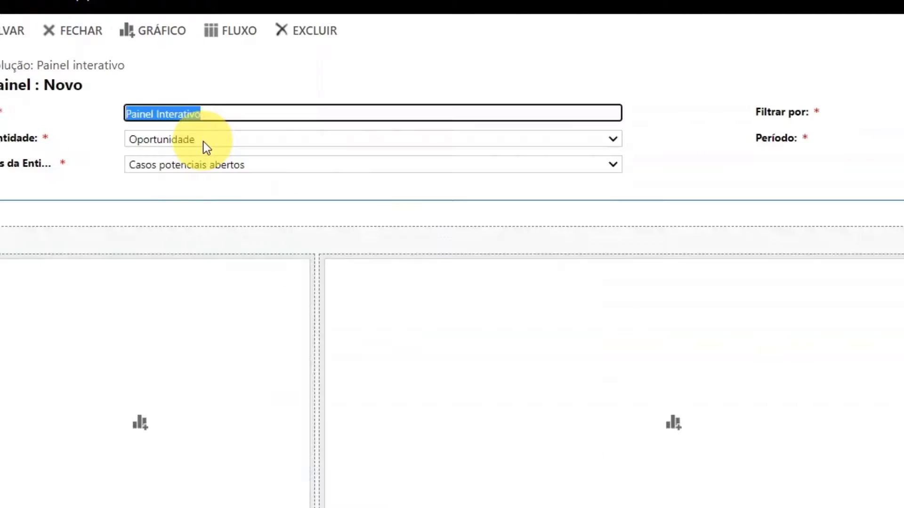
pyautogui.click(184, 166)
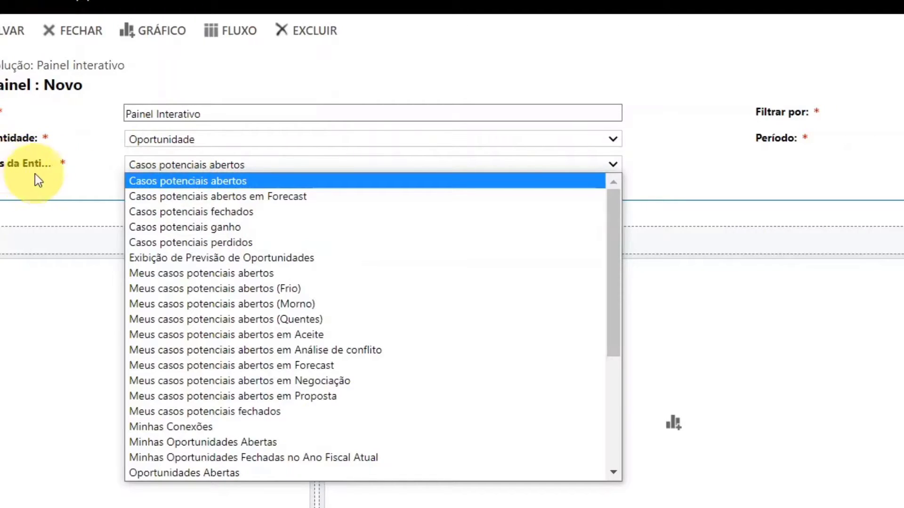
pyautogui.scroll(-5, 222, 301)
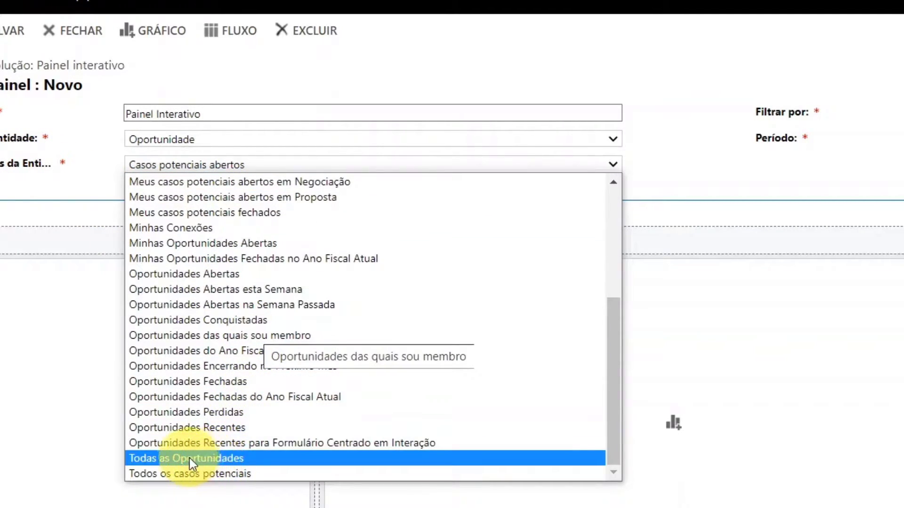
pyautogui.click(183, 458)
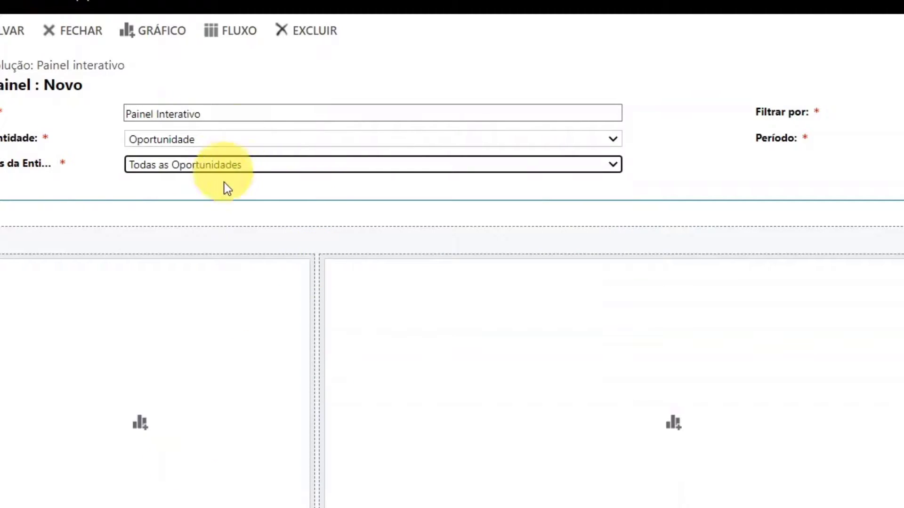
# Filter the dashboard by Data de Criação with the period Este mês
pyautogui.click(695, 166)
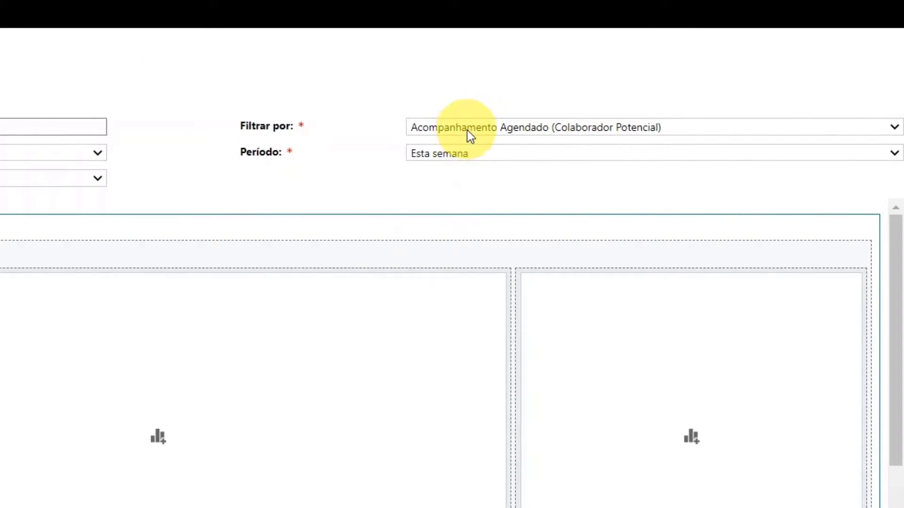
pyautogui.click(469, 134)
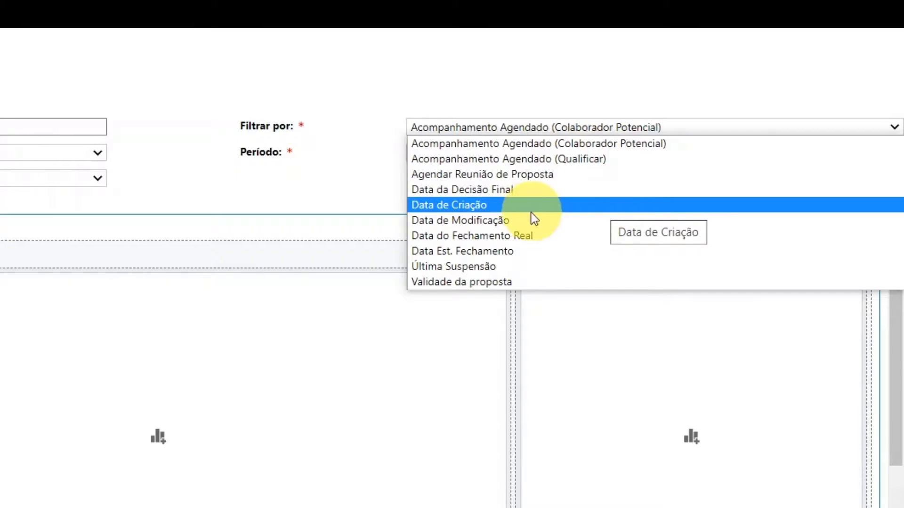
pyautogui.click(438, 205)
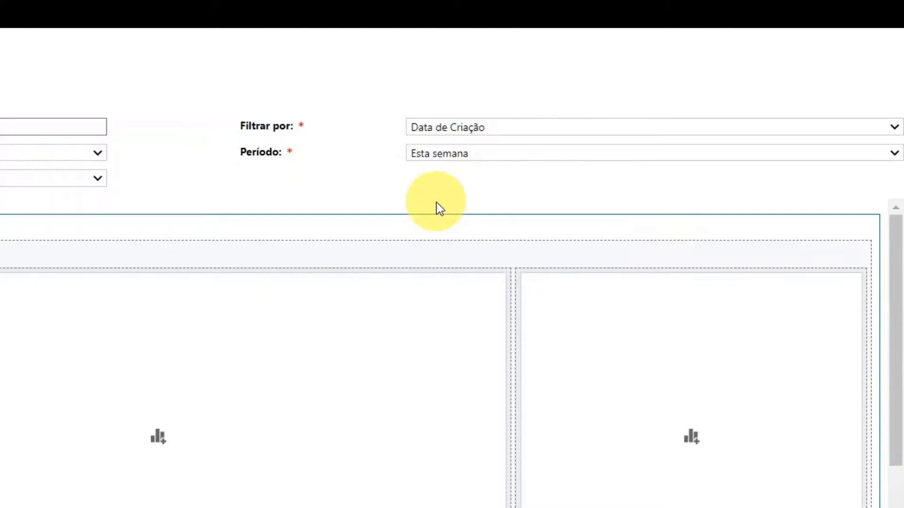
pyautogui.click(487, 156)
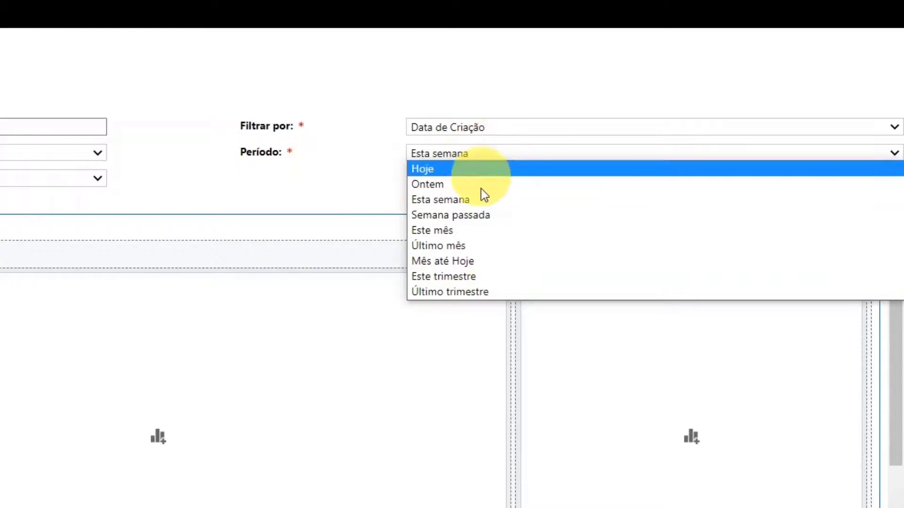
pyautogui.click(475, 230)
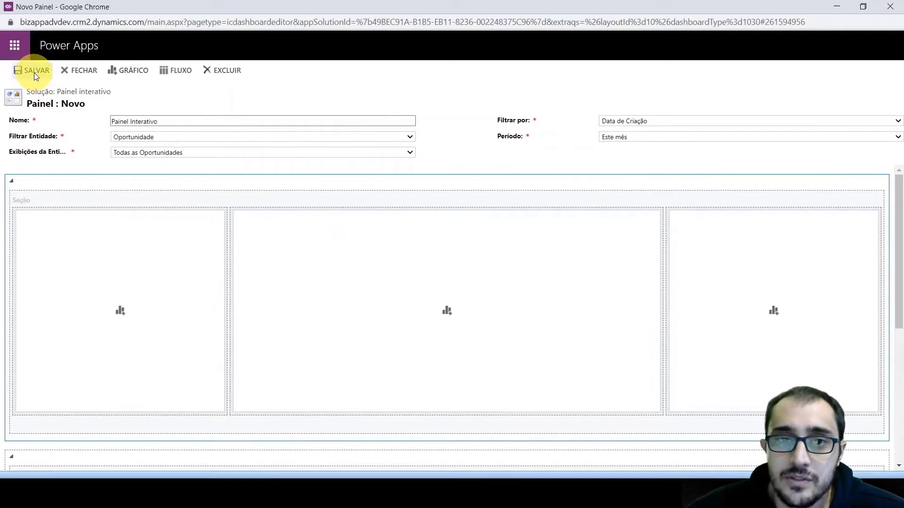
# Try to save the new dashboard
pyautogui.click(34, 71)
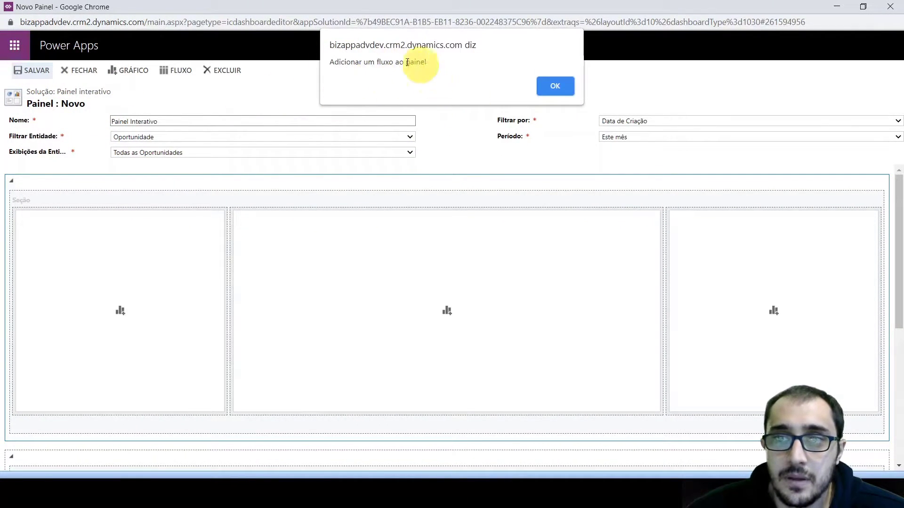
pyautogui.click(554, 90)
pyautogui.scroll(-1, 264, 231)
pyautogui.scroll(1, 164, 264)
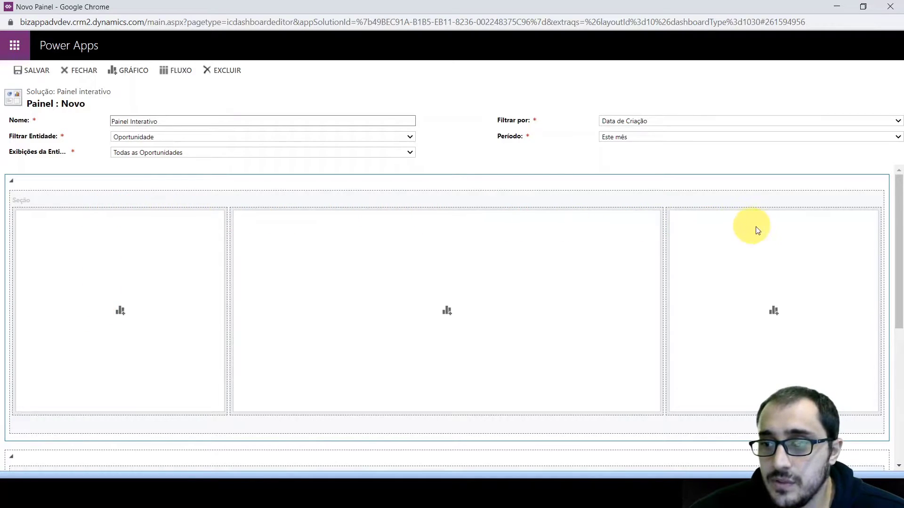
# Add the Pipeline de Vendas chart to the first chart slot of the dashboard
pyautogui.scroll(-4, 117, 297)
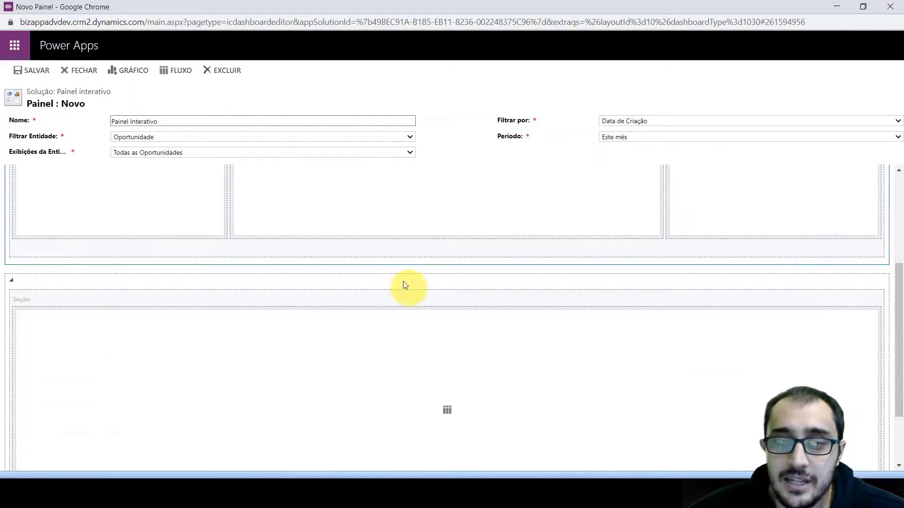
pyautogui.scroll(2, 213, 368)
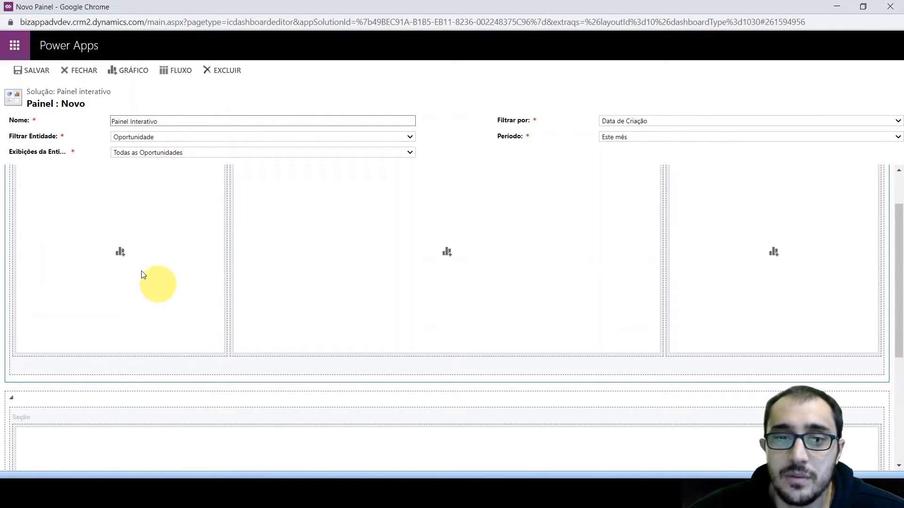
pyautogui.click(121, 254)
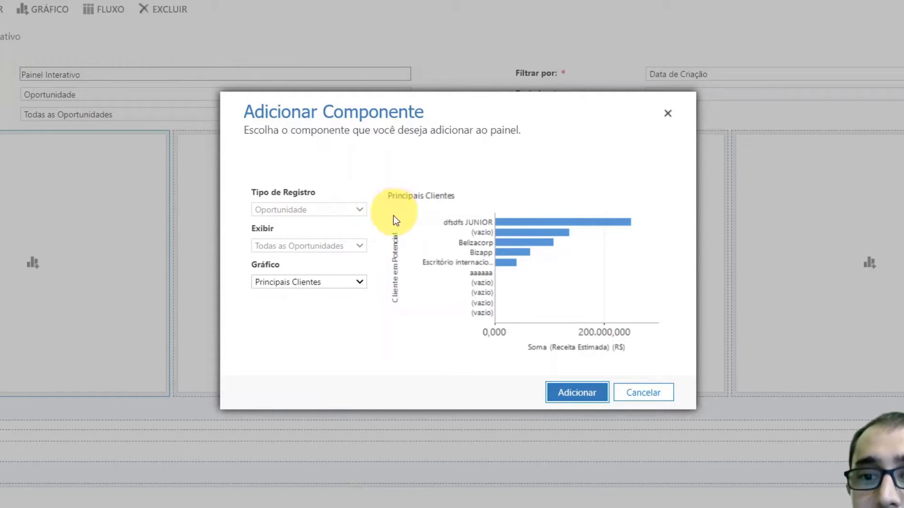
pyautogui.click(352, 284)
pyautogui.click(346, 284)
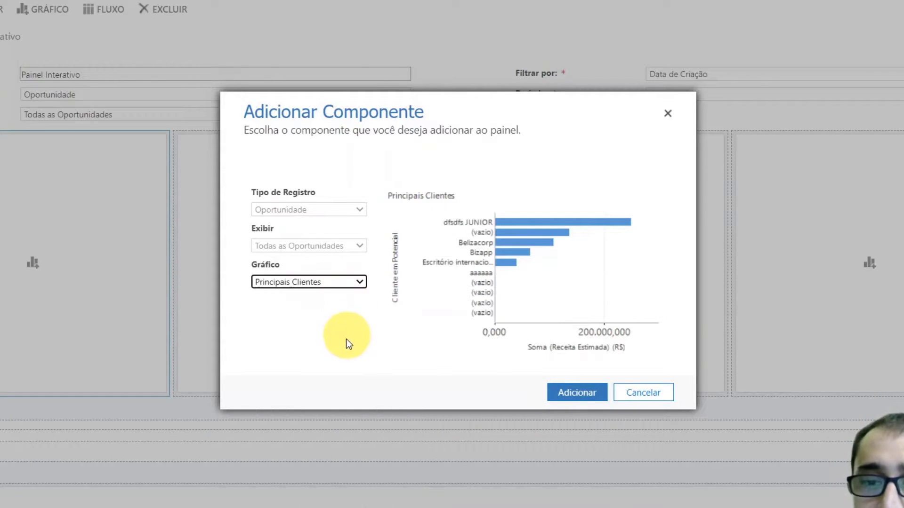
pyautogui.click(335, 286)
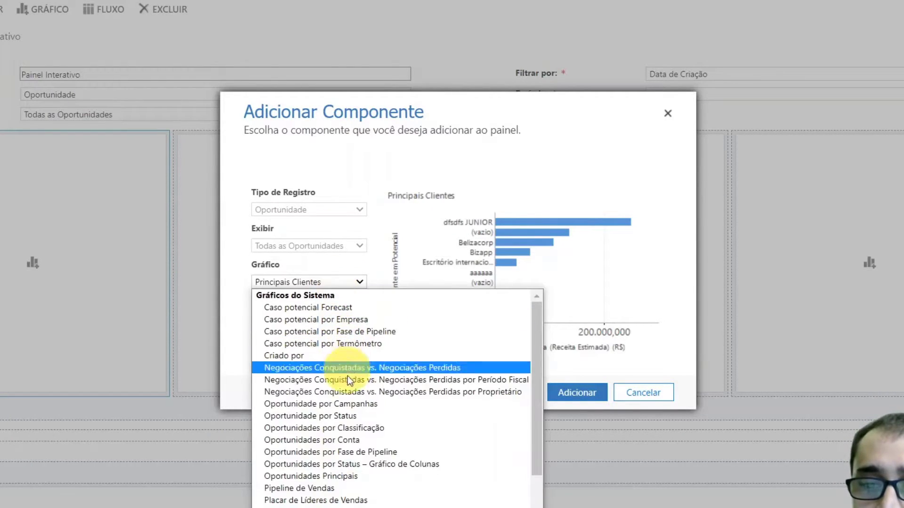
pyautogui.click(337, 488)
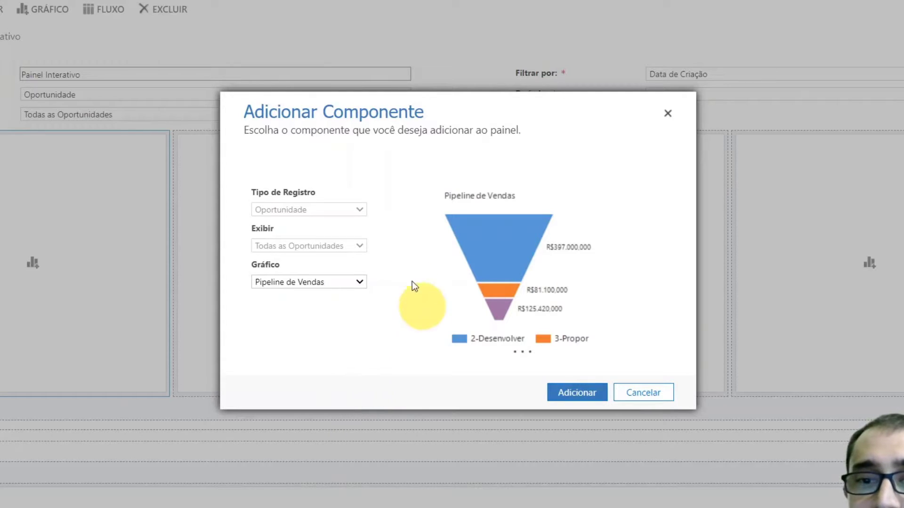
pyautogui.click(576, 396)
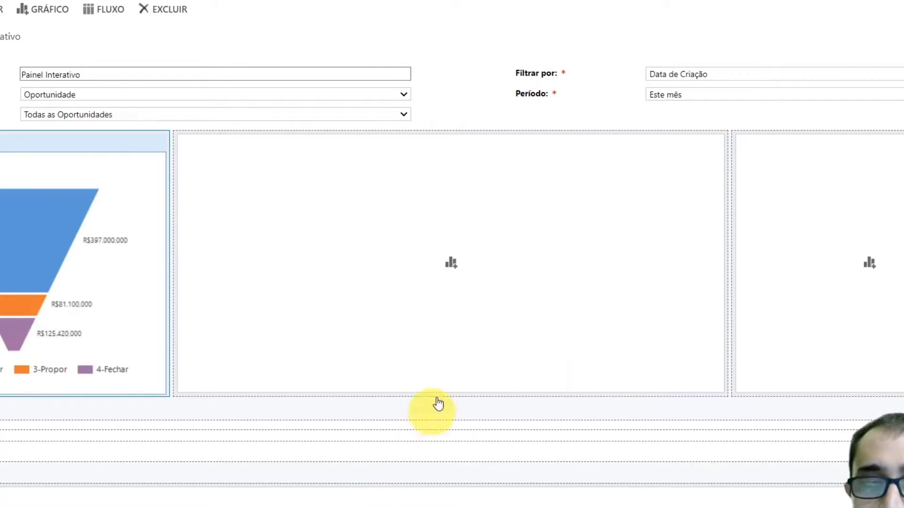
# Add the Oportunidades por Conta chart to the wide middle chart slot
pyautogui.click(452, 270)
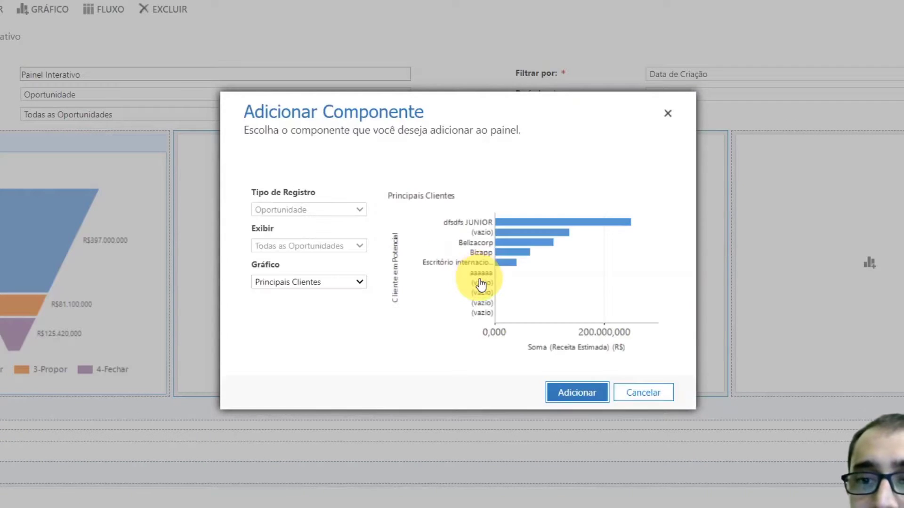
pyautogui.click(341, 282)
pyautogui.scroll(-1, 358, 330)
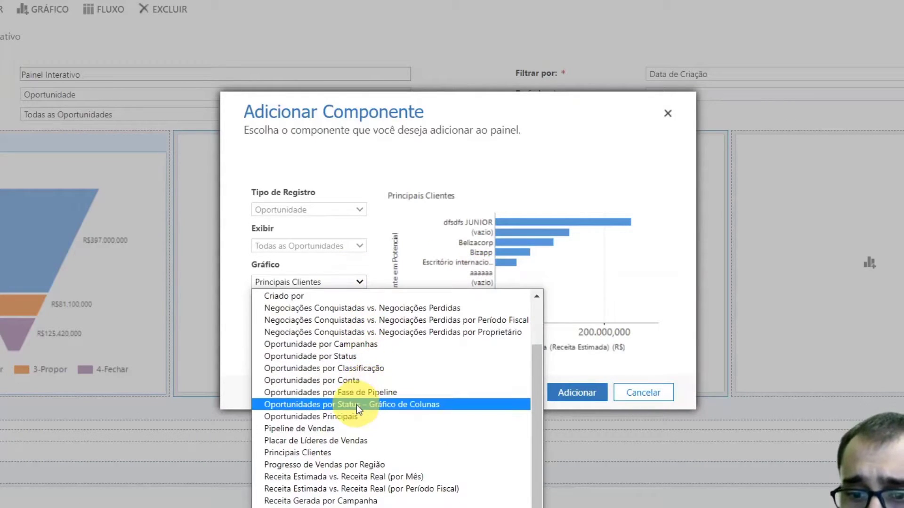
pyautogui.scroll(2, 357, 431)
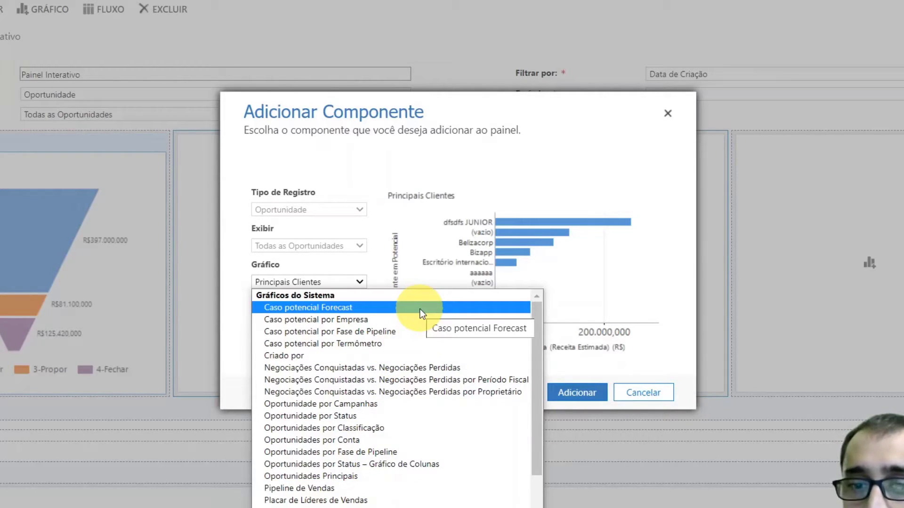
pyautogui.scroll(-1, 417, 372)
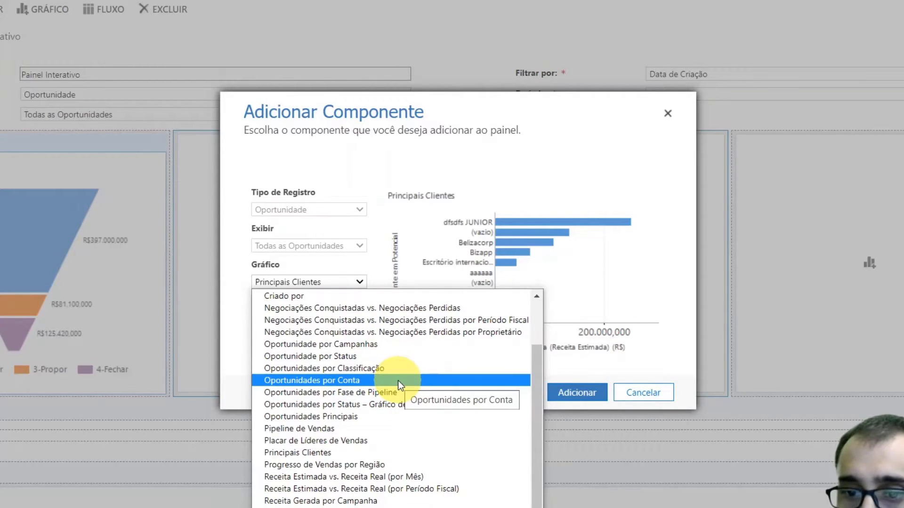
pyautogui.click(395, 379)
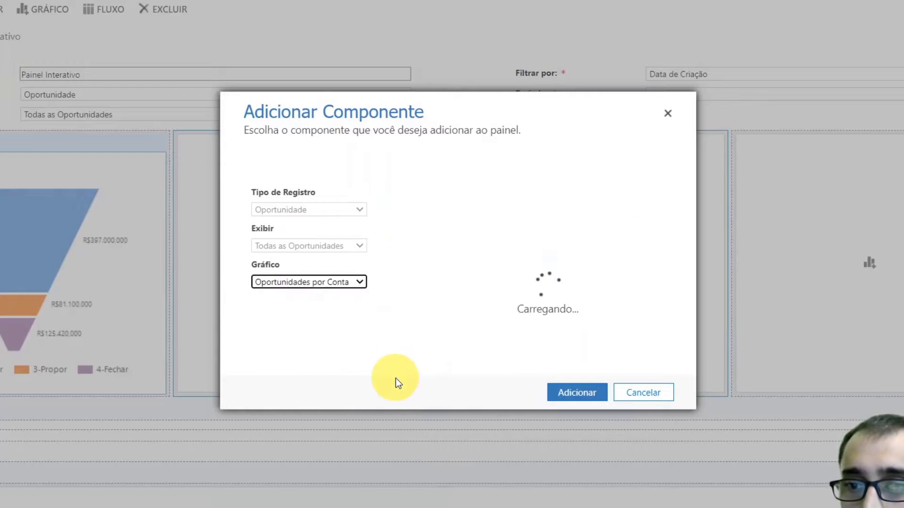
pyautogui.click(570, 398)
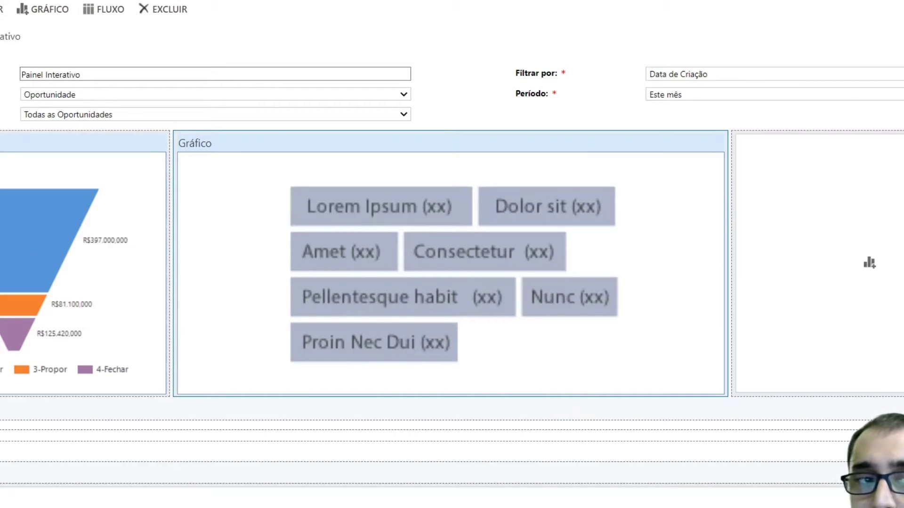
# Add the Criado por chart to the third chart slot
pyautogui.click(870, 275)
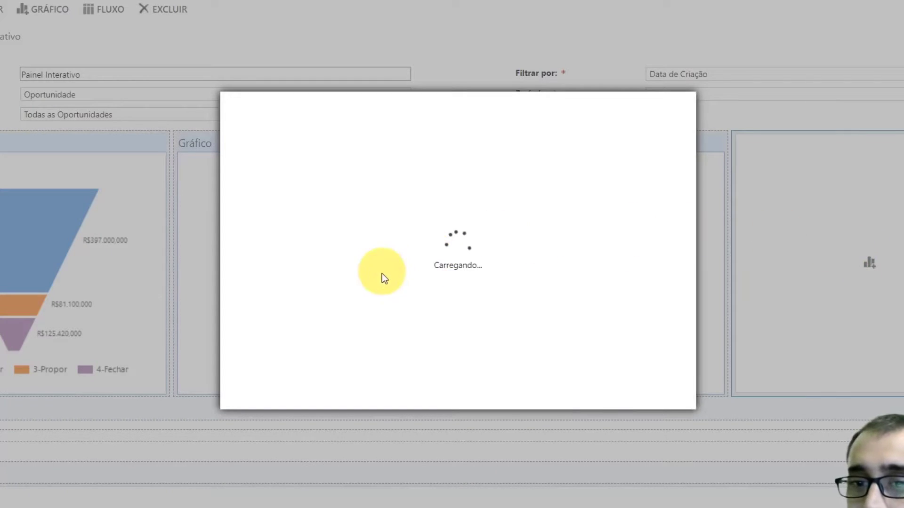
pyautogui.click(350, 284)
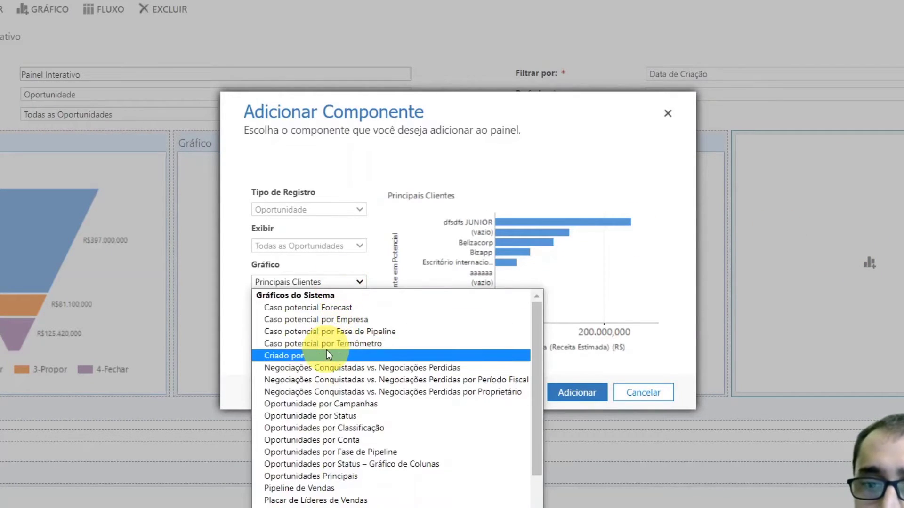
pyautogui.click(292, 356)
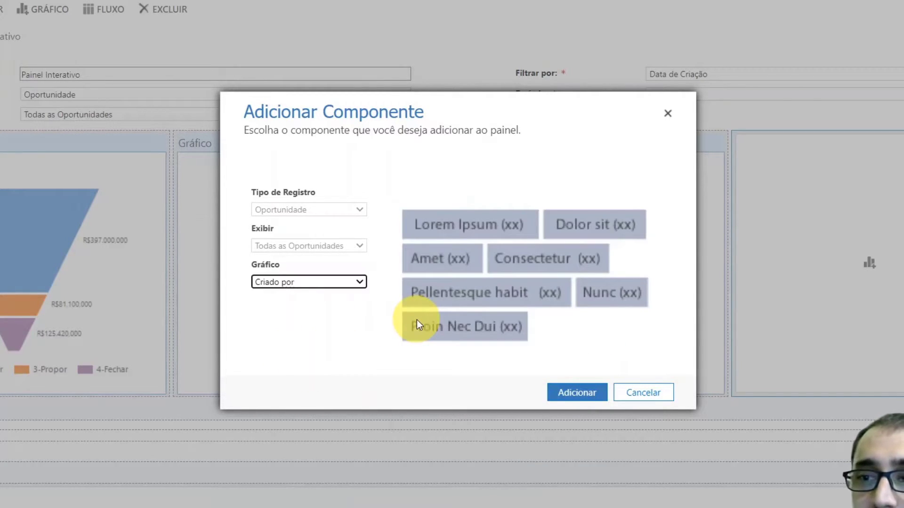
pyautogui.click(573, 397)
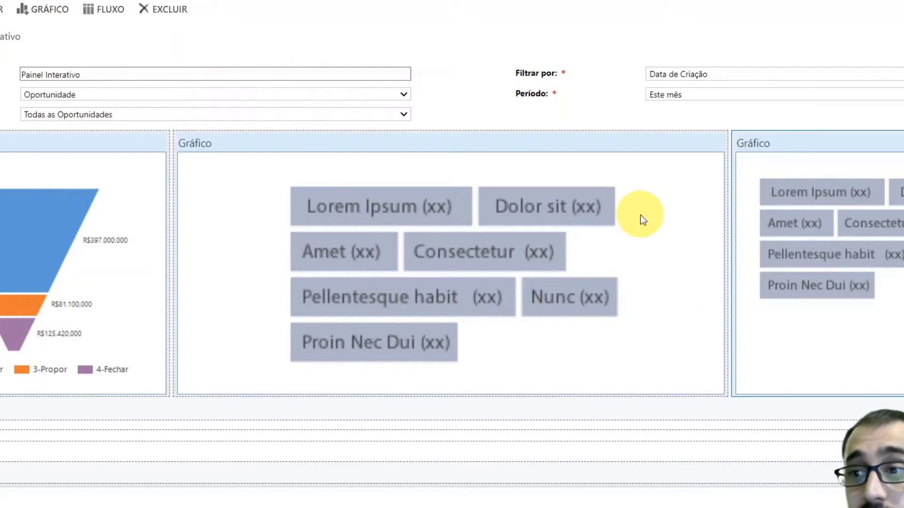
# Add a stream to the dashboard's lower section showing the Oportunidades Abertas view of the Oportunidade record type
pyautogui.scroll(-2, 638, 215)
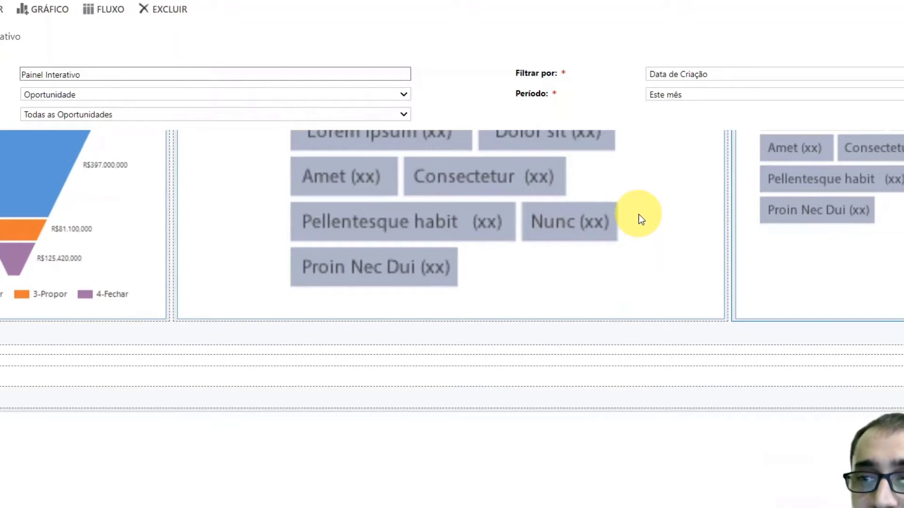
pyautogui.scroll(-2, 612, 217)
pyautogui.scroll(-2, 612, 218)
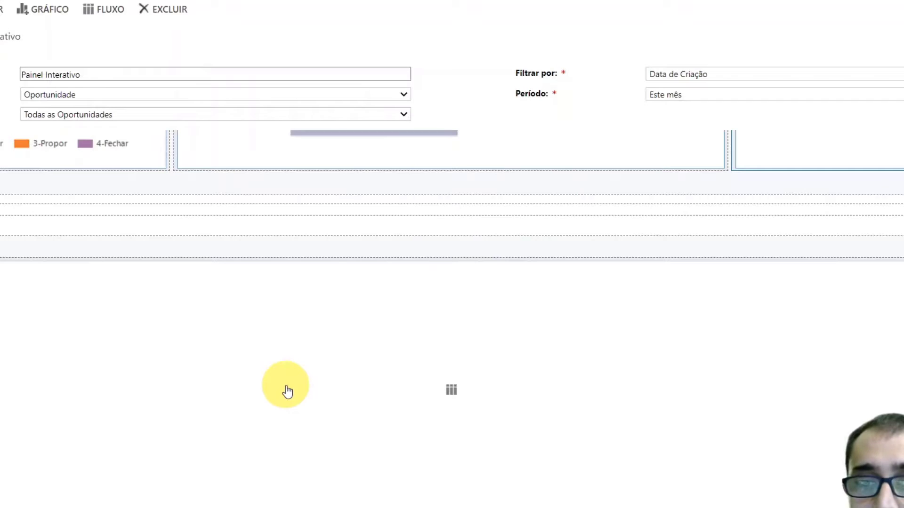
pyautogui.click(450, 391)
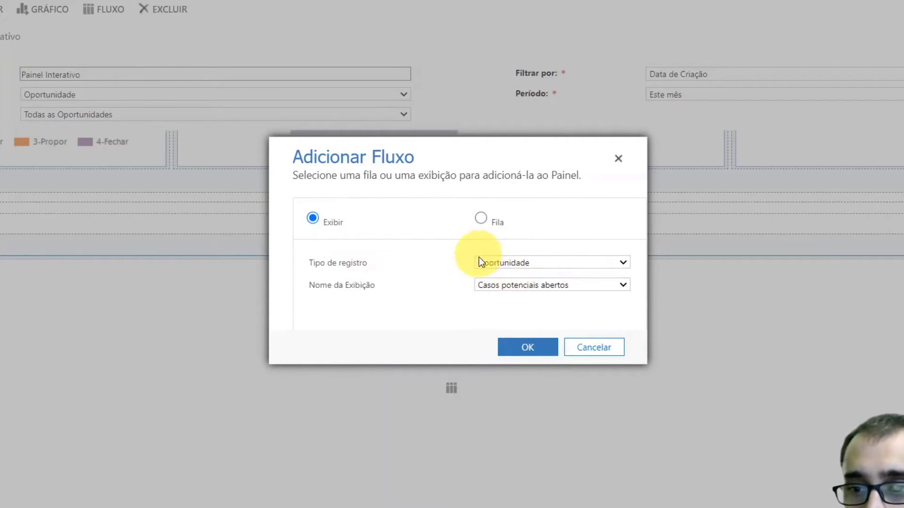
pyautogui.click(503, 285)
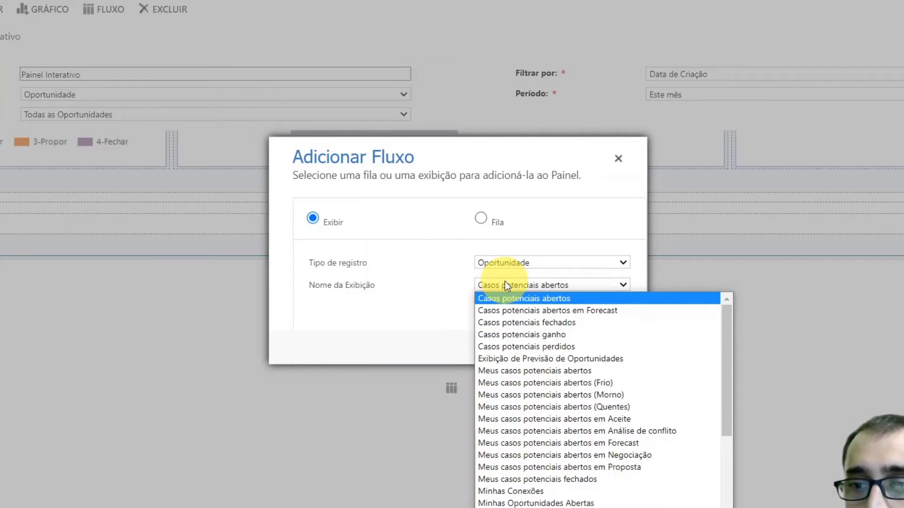
pyautogui.click(515, 298)
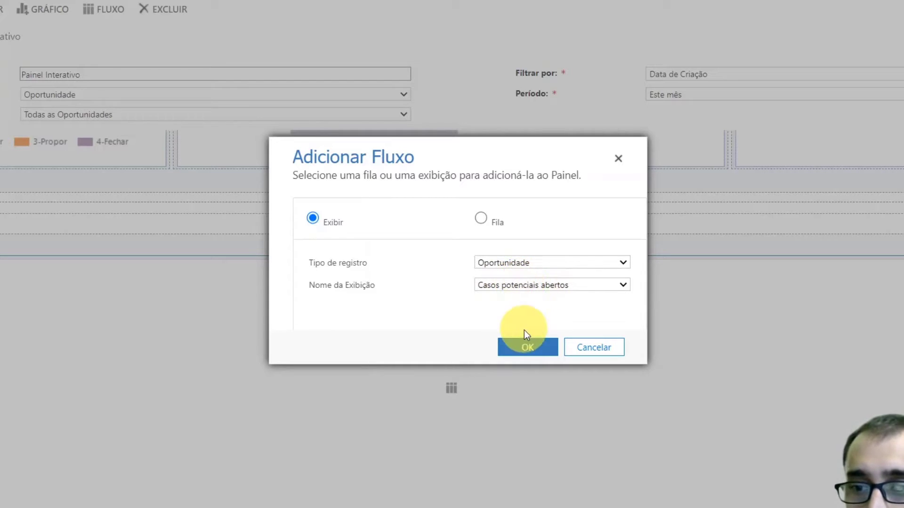
pyautogui.click(525, 284)
pyautogui.scroll(-3, 541, 349)
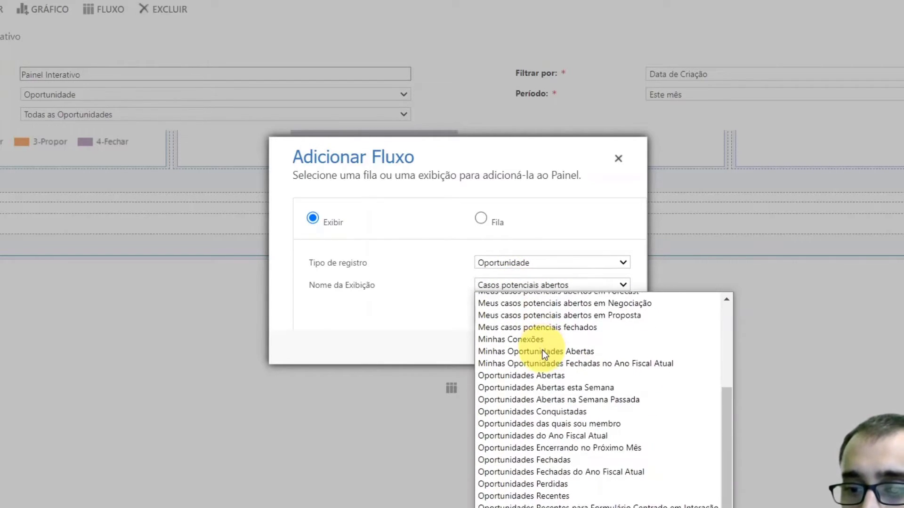
pyautogui.click(613, 376)
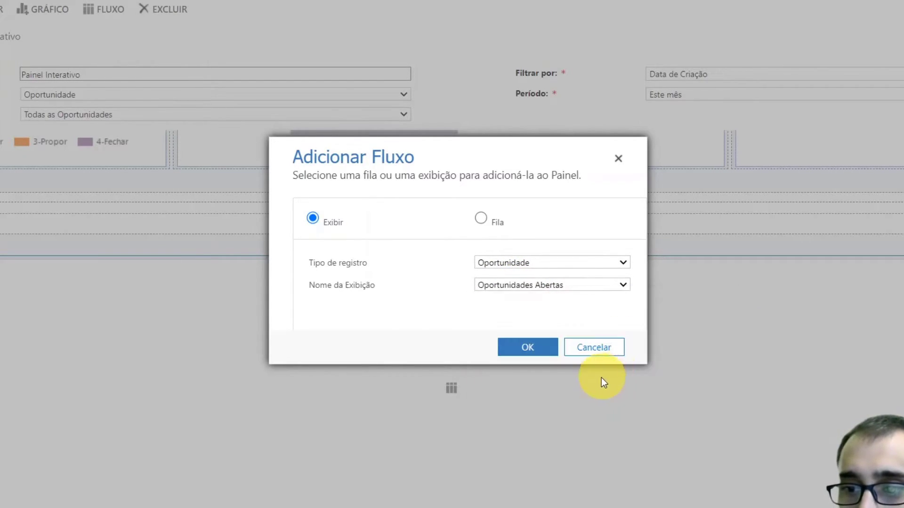
pyautogui.click(536, 352)
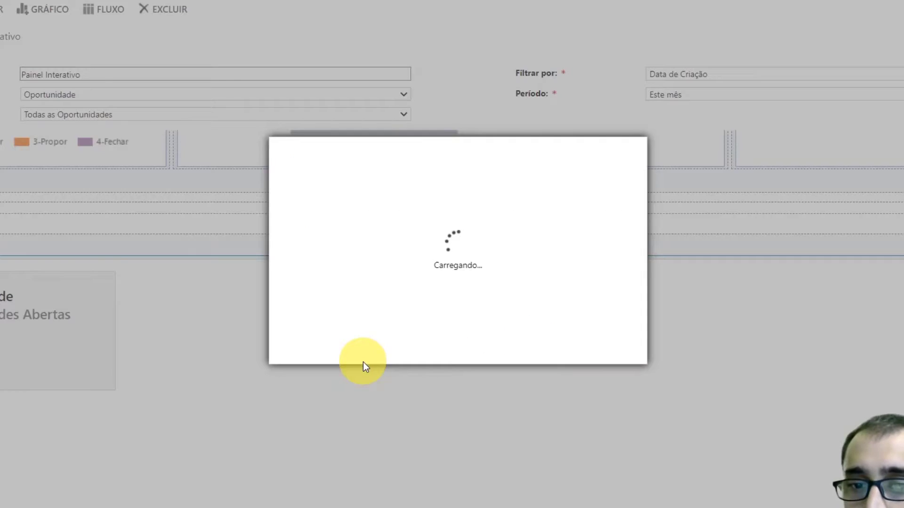
# Add a second Oportunidade stream using the Oportunidades Fechadas view
pyautogui.click(527, 285)
pyautogui.scroll(-3, 564, 376)
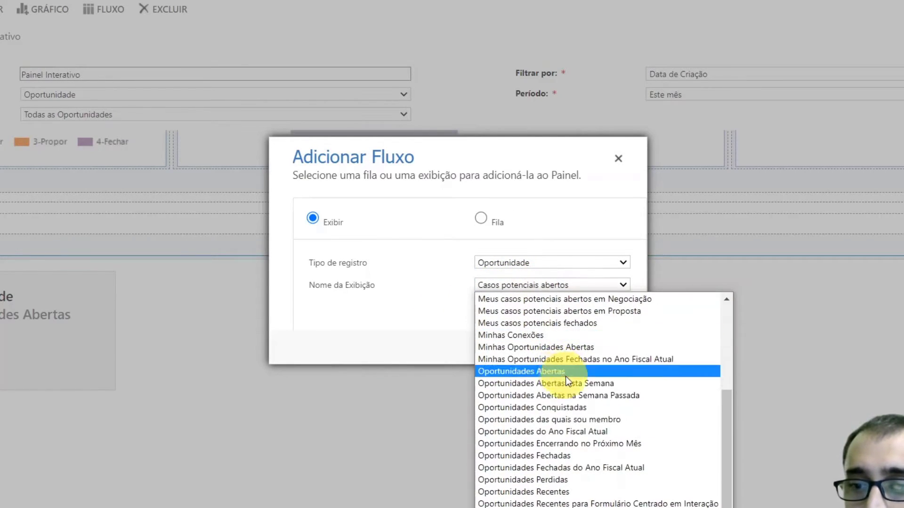
pyautogui.click(606, 456)
pyautogui.click(531, 351)
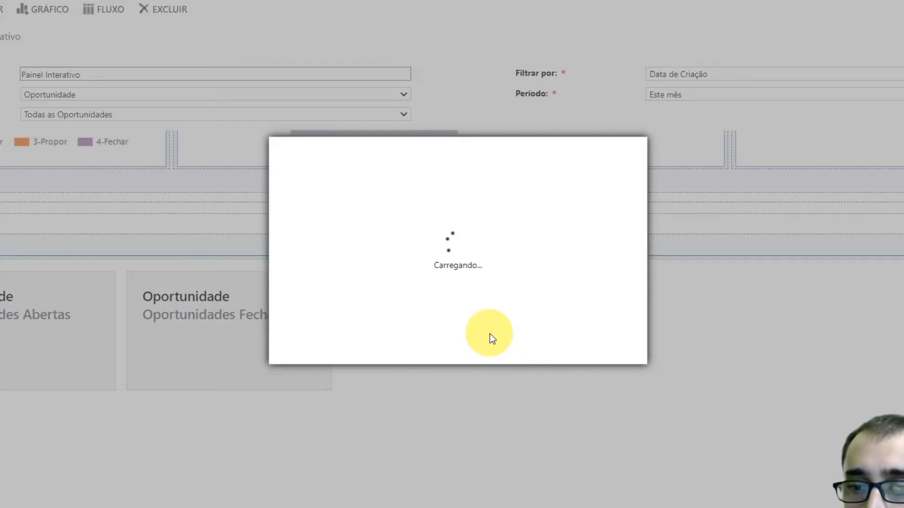
# Add a third Oportunidade stream using the Oportunidades Perdidas view
pyautogui.click(525, 286)
pyautogui.scroll(-4, 566, 349)
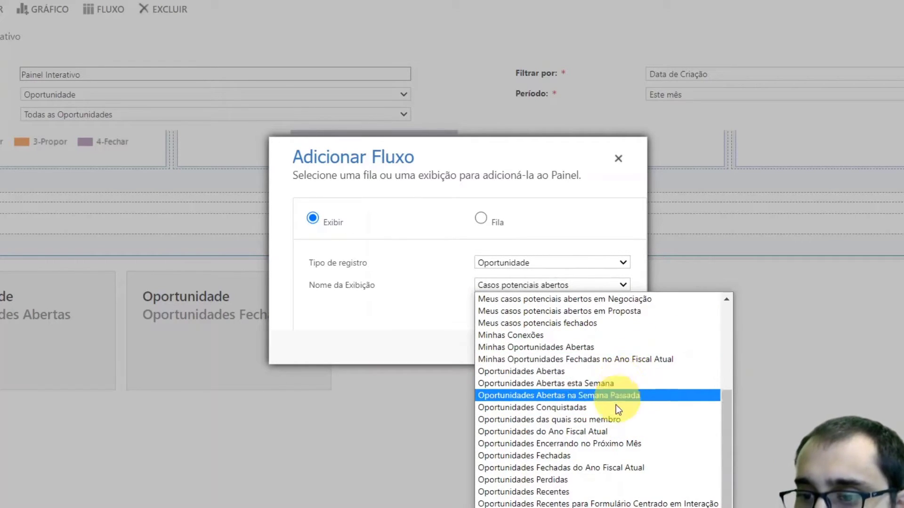
pyautogui.click(598, 478)
pyautogui.click(525, 349)
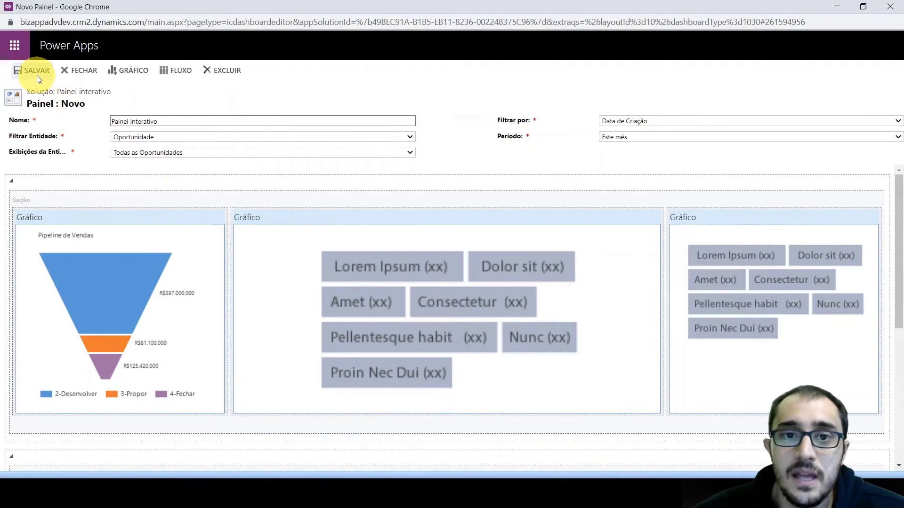
# Save the Painel Interativo dashboard, close its editor and return to the solution window
pyautogui.click(33, 72)
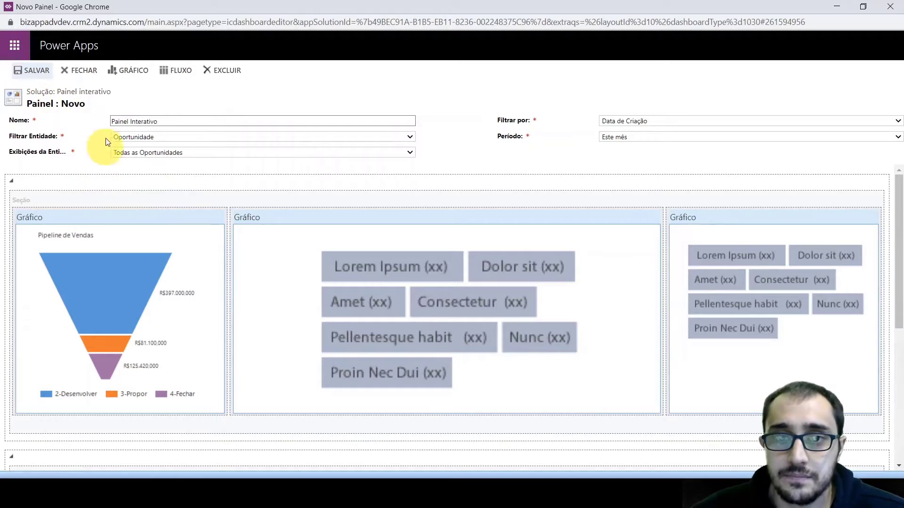
pyautogui.click(73, 70)
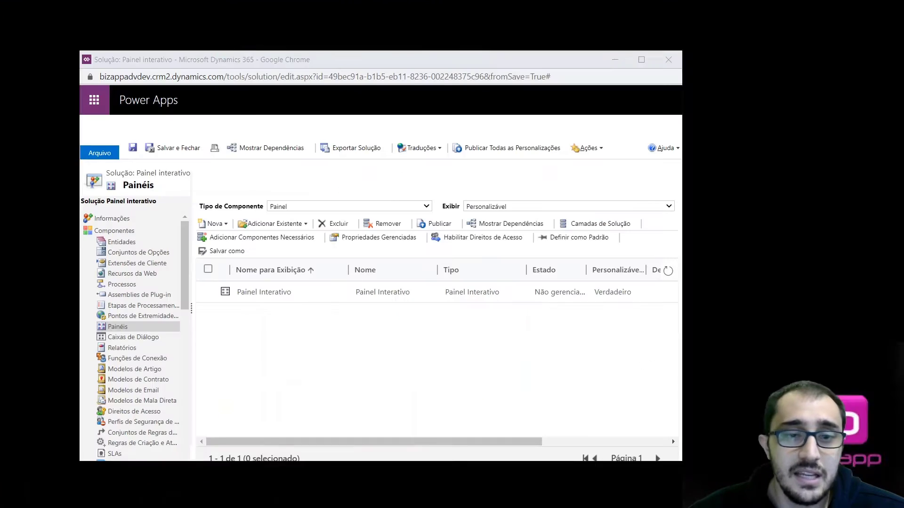
pyautogui.click(28, 335)
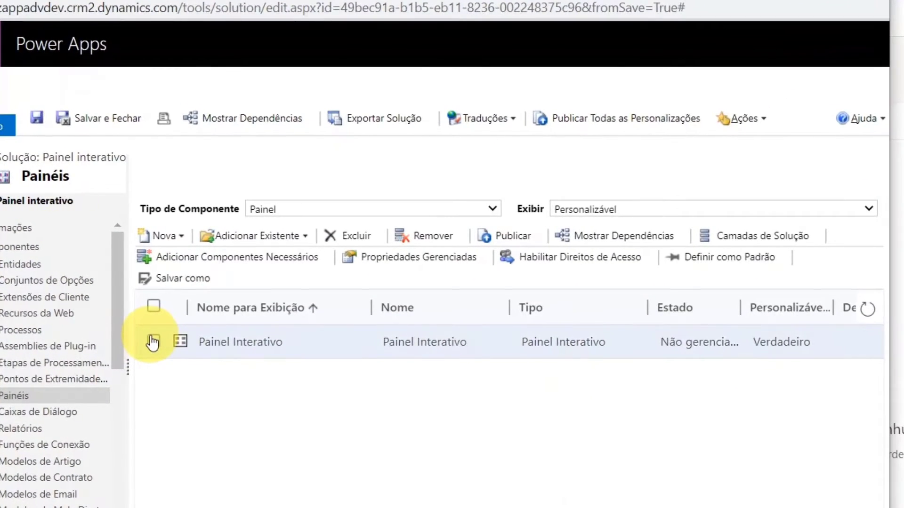
# Assign access rights for the Painel Interativo dashboard with the Exibir para todos option and fallback enabled
pyautogui.click(208, 292)
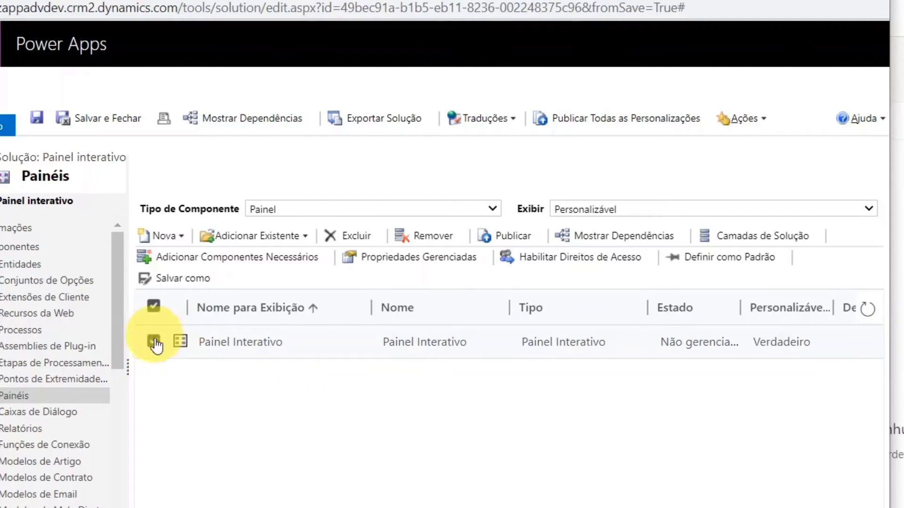
pyautogui.click(580, 258)
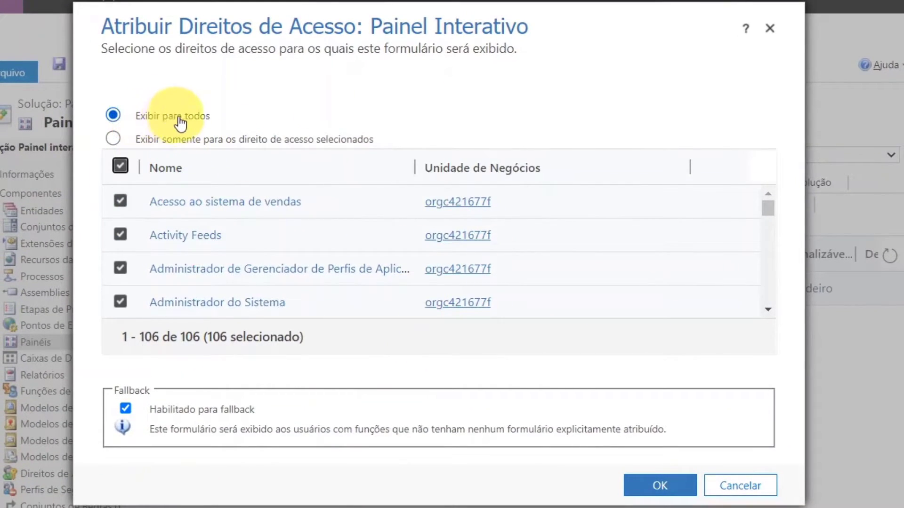
pyautogui.click(658, 484)
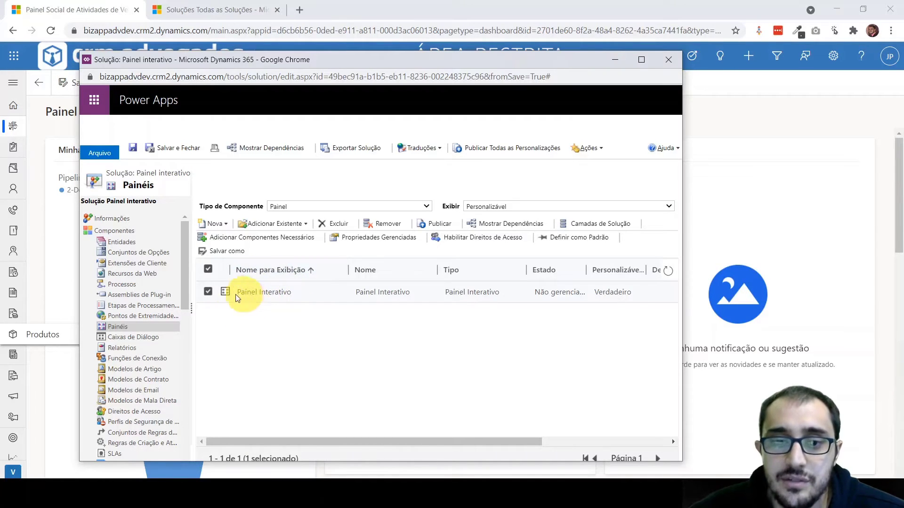
# Add the existing Hub de Vendas model-driven app to the Painel interativo solution, including its required components
pyautogui.scroll(-5, 151, 268)
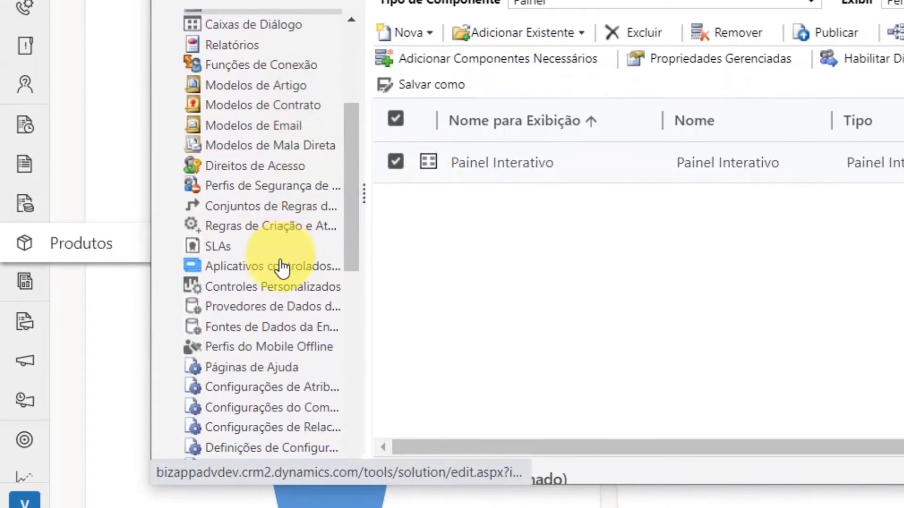
pyautogui.click(282, 267)
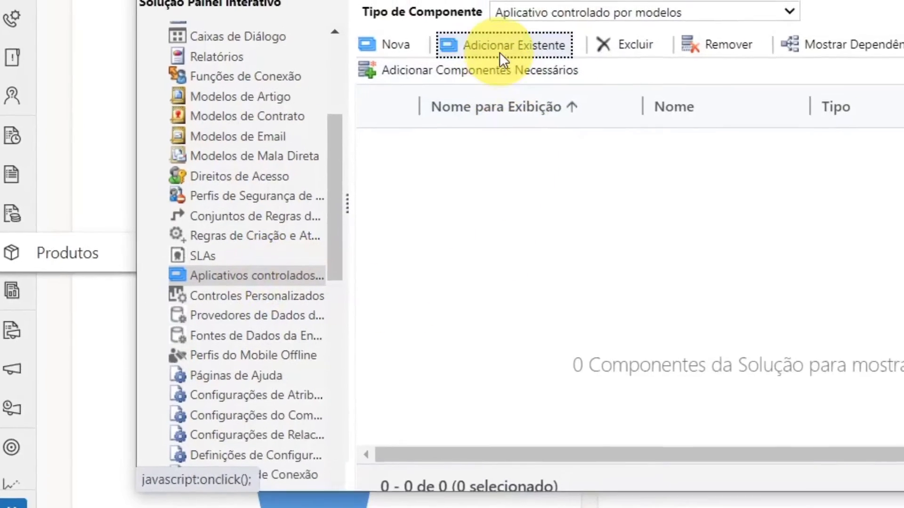
pyautogui.click(531, 33)
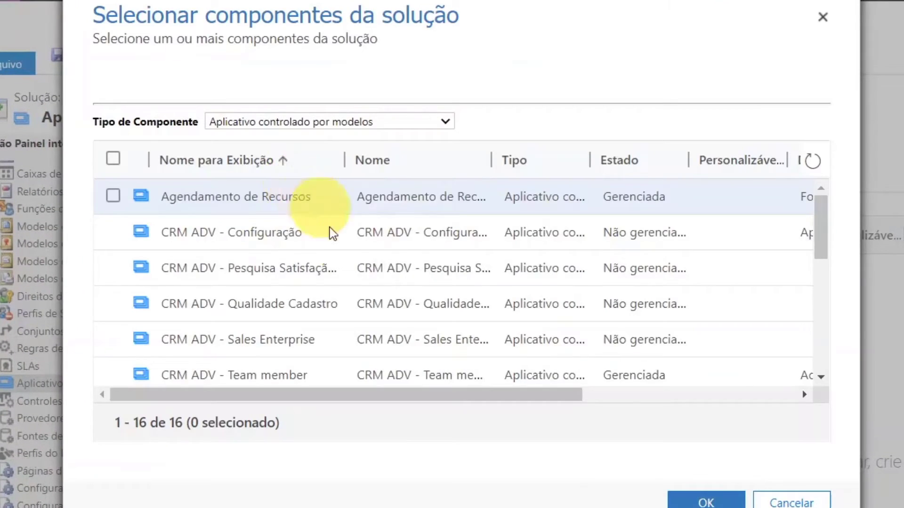
pyautogui.scroll(-5, 371, 277)
pyautogui.scroll(-3, 404, 283)
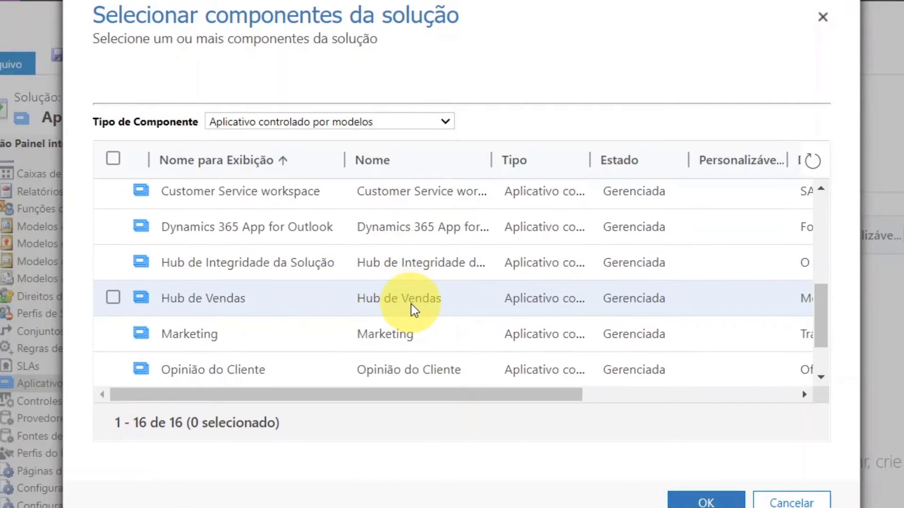
pyautogui.click(336, 301)
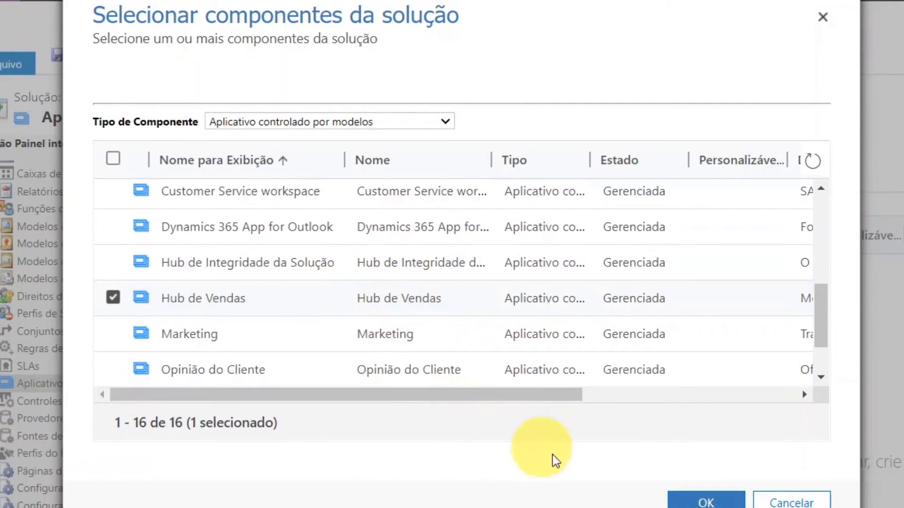
pyautogui.click(704, 502)
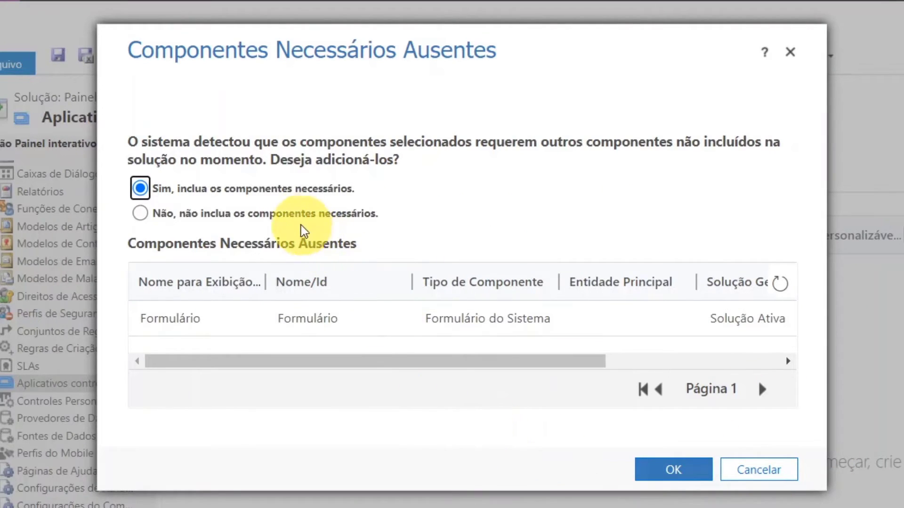
pyautogui.click(687, 470)
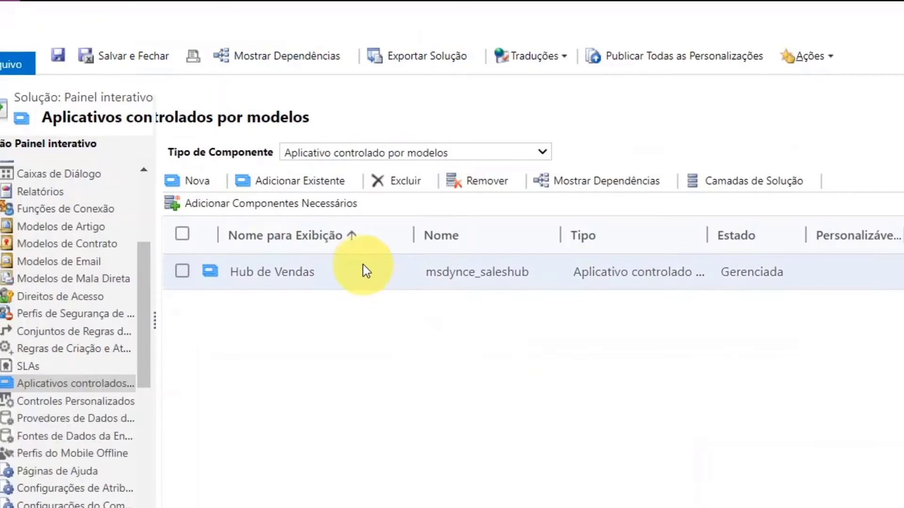
# Open Hub de Vendas in a maximized app designer and include the Painel Interativo interactive dashboard among its dashboards
pyautogui.doubleClick(363, 265)
pyautogui.moveTo(273, 9); pyautogui.dragTo(391, 9)
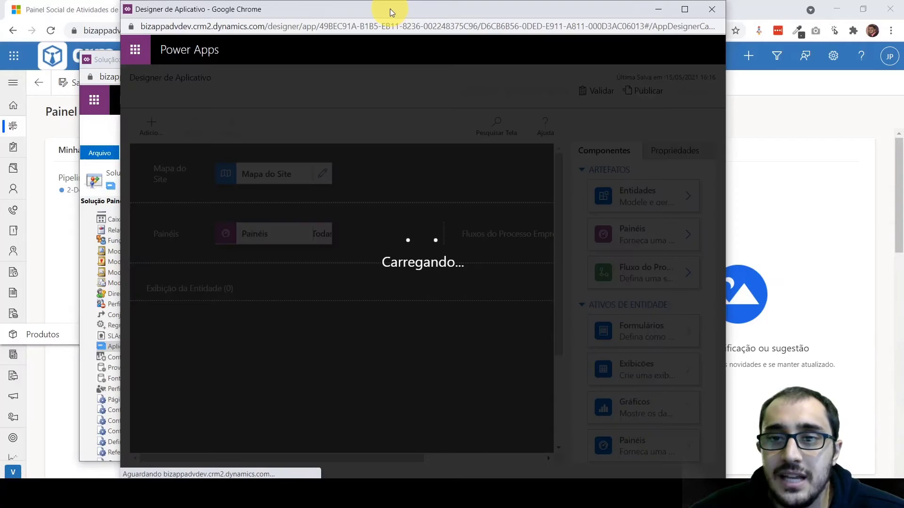
pyautogui.doubleClick(390, 8)
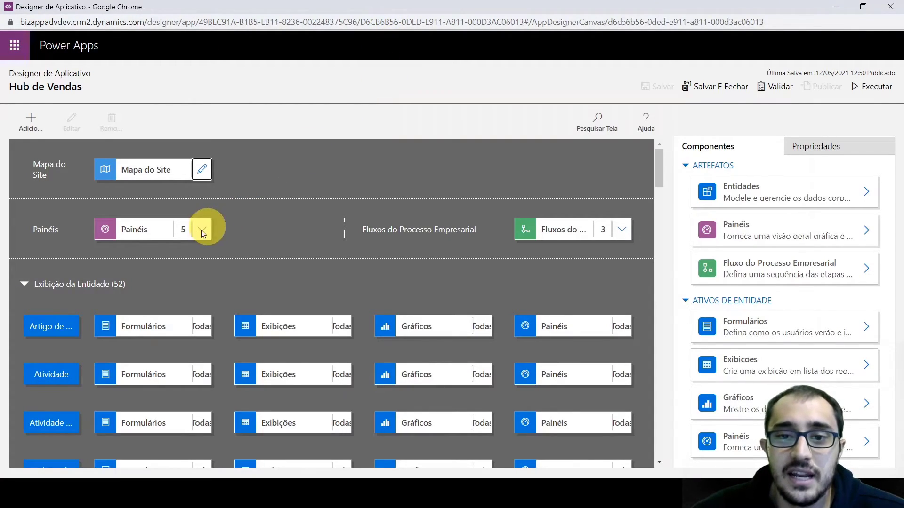
pyautogui.click(171, 234)
pyautogui.click(157, 233)
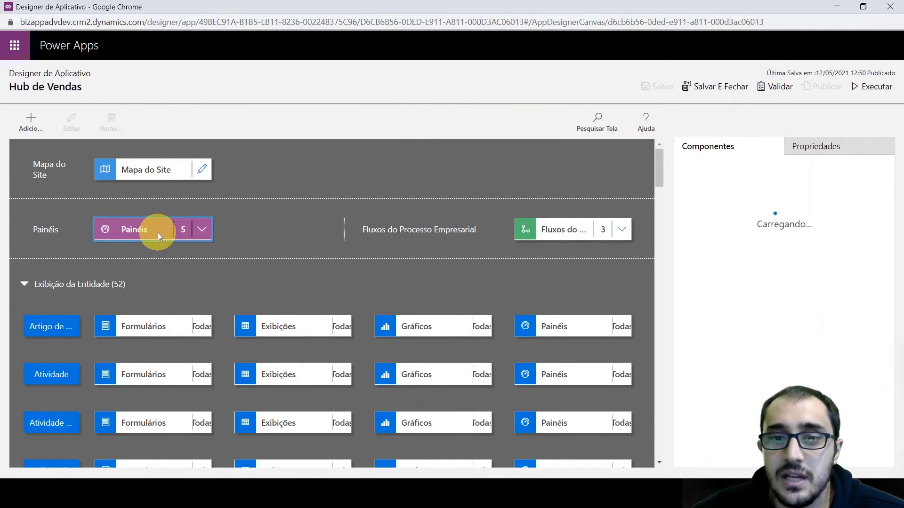
pyautogui.moveTo(875, 273); pyautogui.dragTo(878, 320)
pyautogui.moveTo(882, 363); pyautogui.dragTo(886, 454)
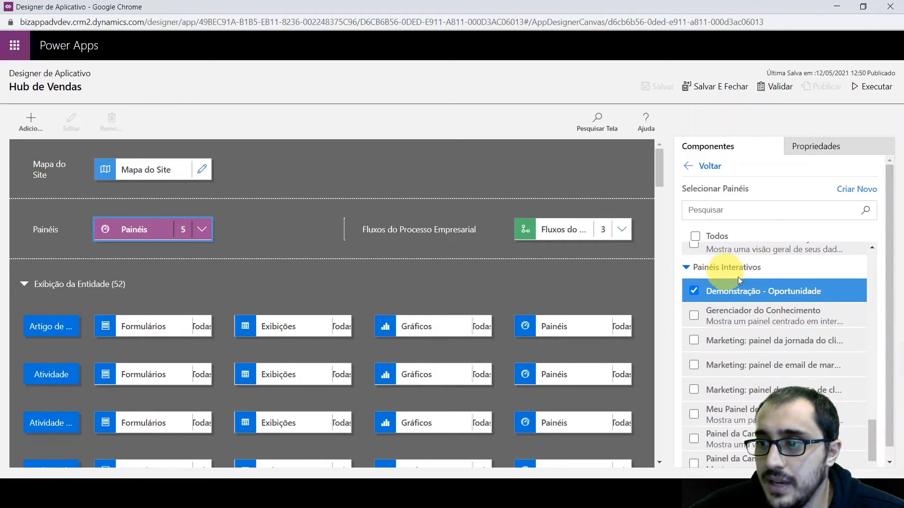
pyautogui.scroll(-1, 807, 342)
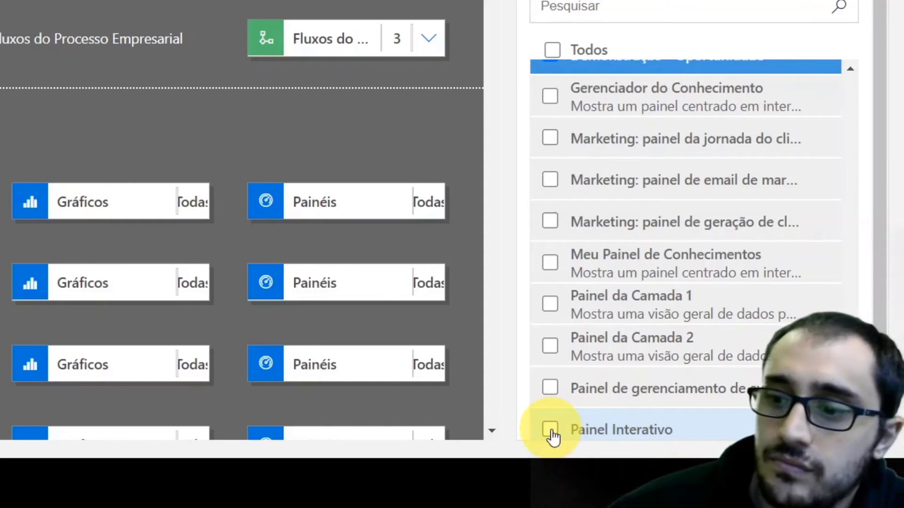
pyautogui.click(551, 430)
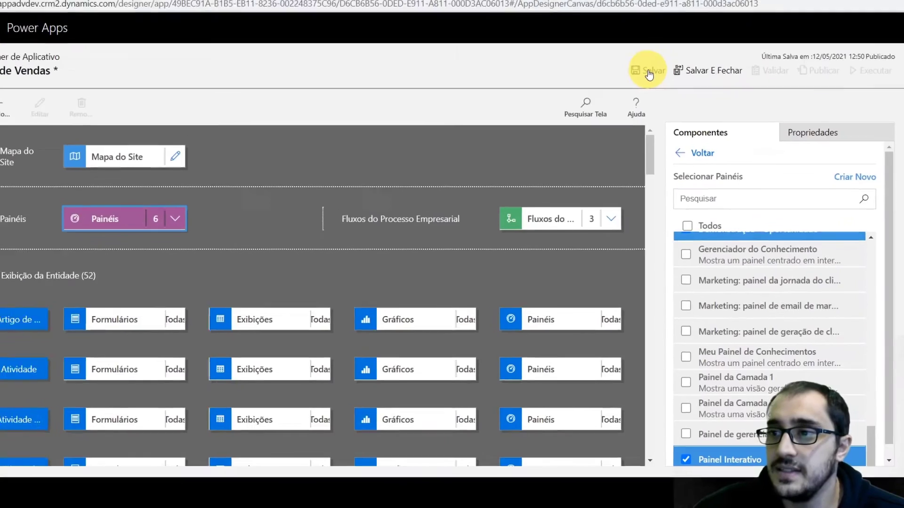
# Save and publish the Hub de Vendas app, and minimize the app designer window
pyautogui.click(657, 86)
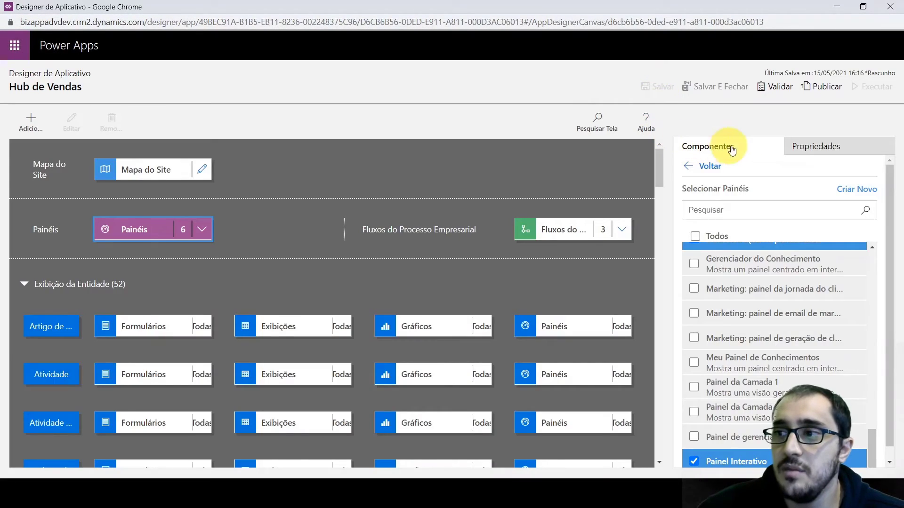
pyautogui.click(831, 89)
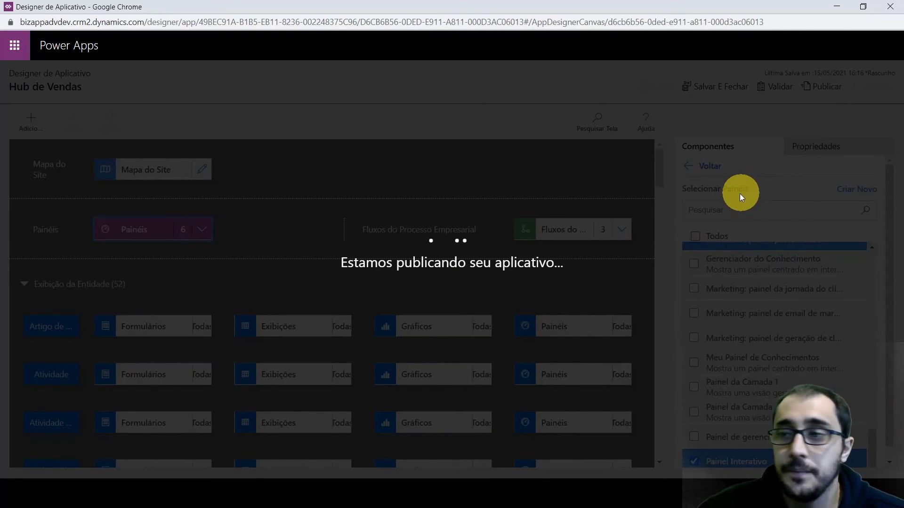
pyautogui.click(839, 9)
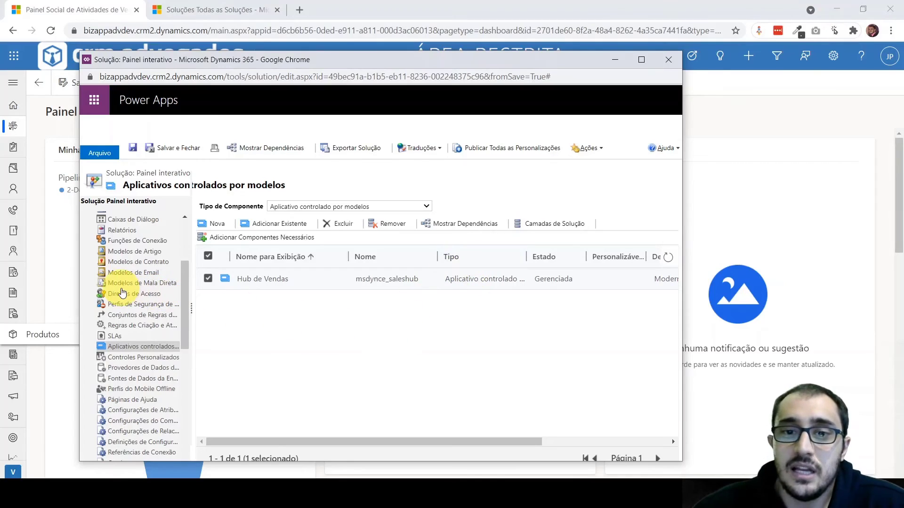
# Publish the Painel Interativo dashboard from the solution's Painéis components
pyautogui.click(117, 219)
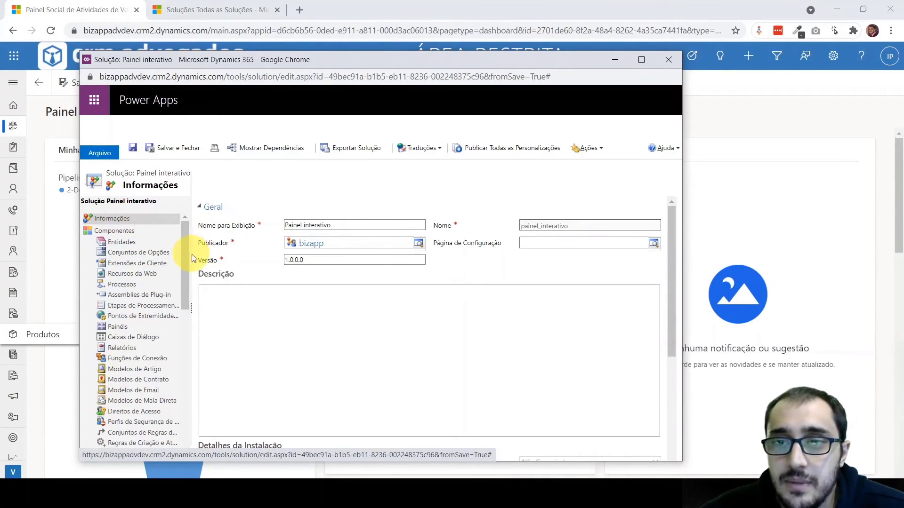
pyautogui.click(121, 329)
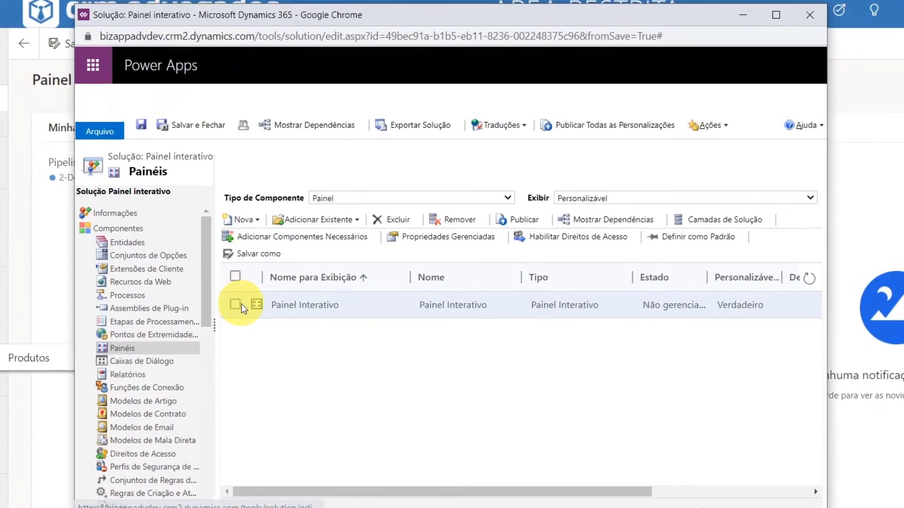
pyautogui.click(208, 292)
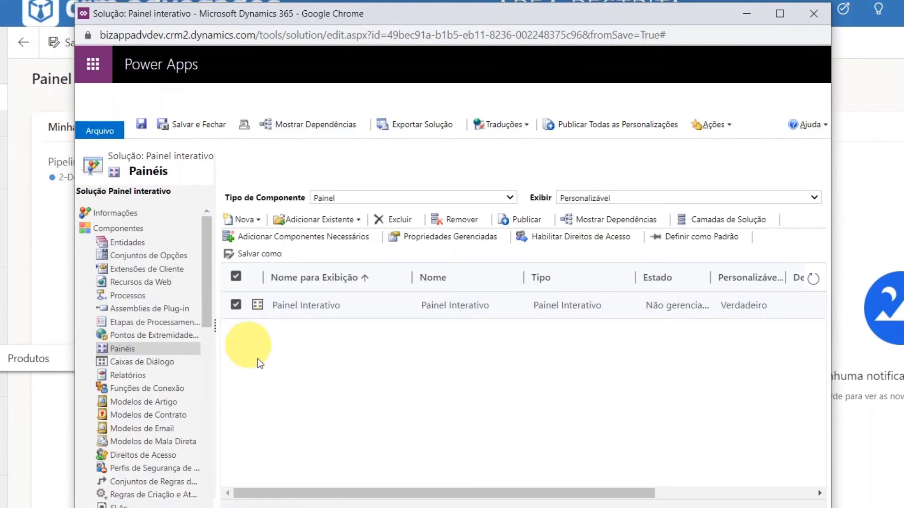
pyautogui.click(512, 218)
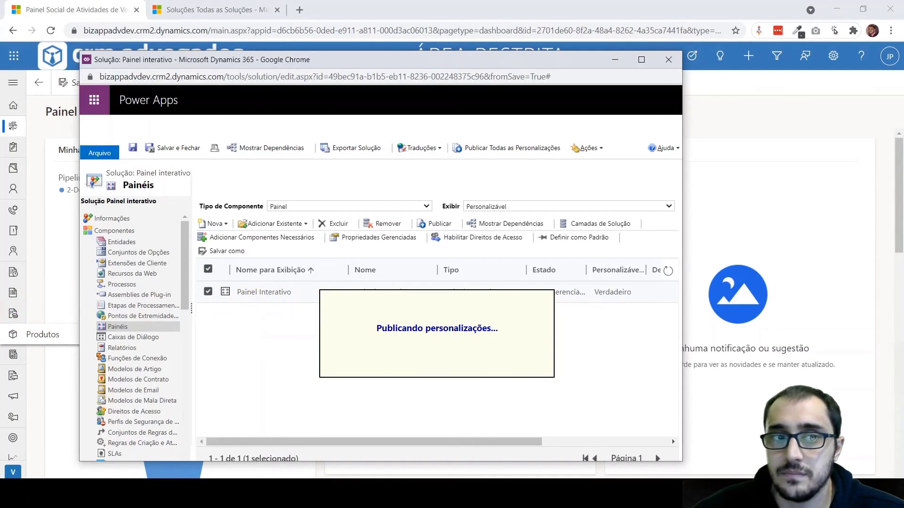
# Reload the Hub de Vendas app in the main browser window and switch to the Painel Interativo dashboard
pyautogui.click(791, 120)
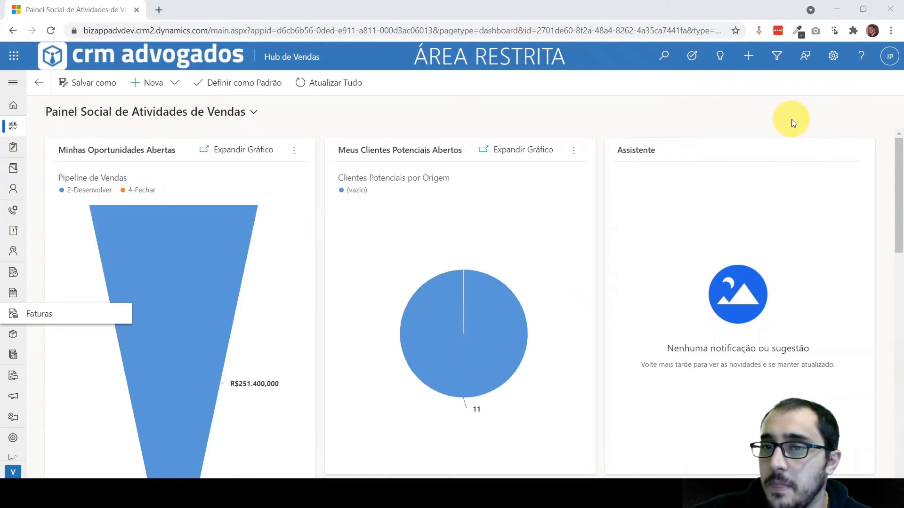
pyautogui.click(51, 30)
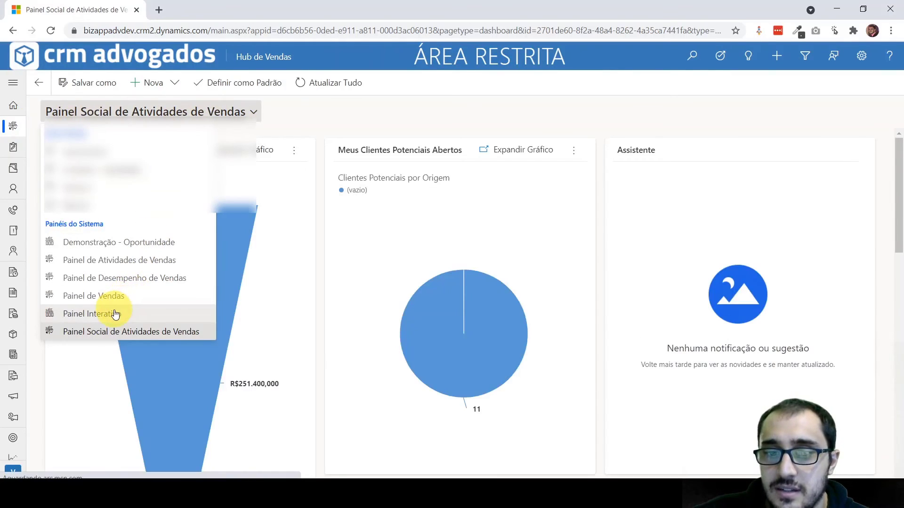
pyautogui.click(115, 314)
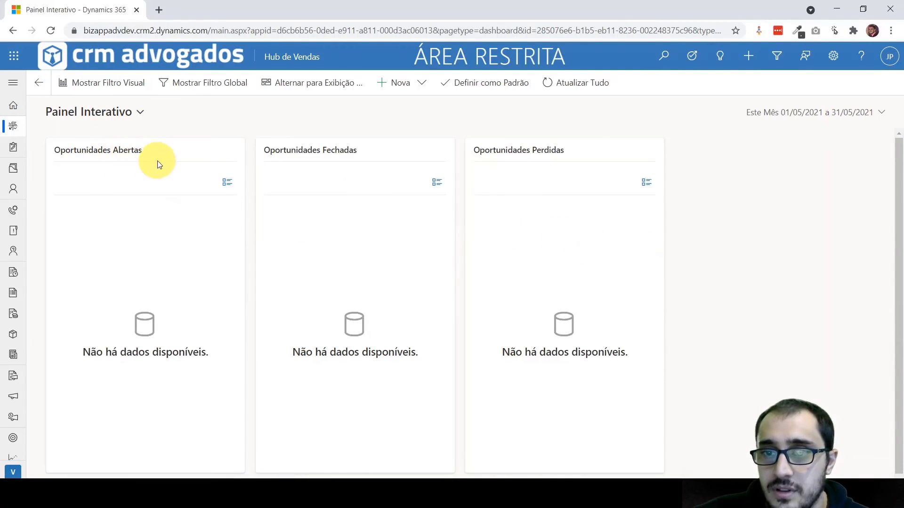
# Set the dashboard's period to Último Mês and use the visual filter to show only the first creator listed under Criado por
pyautogui.click(855, 124)
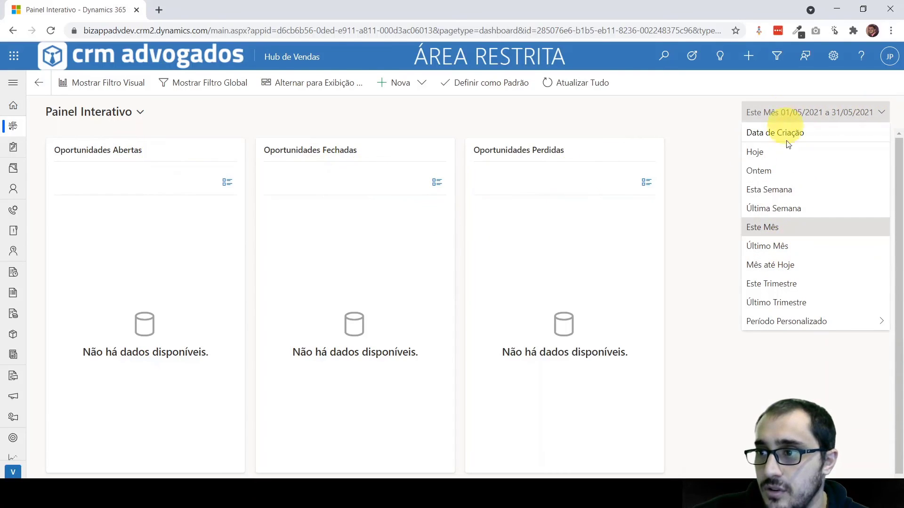
pyautogui.click(784, 245)
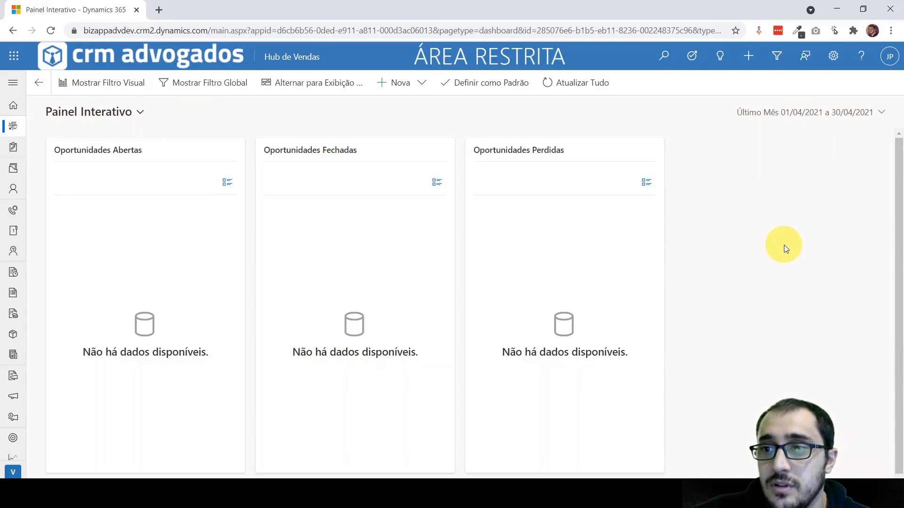
pyautogui.click(129, 88)
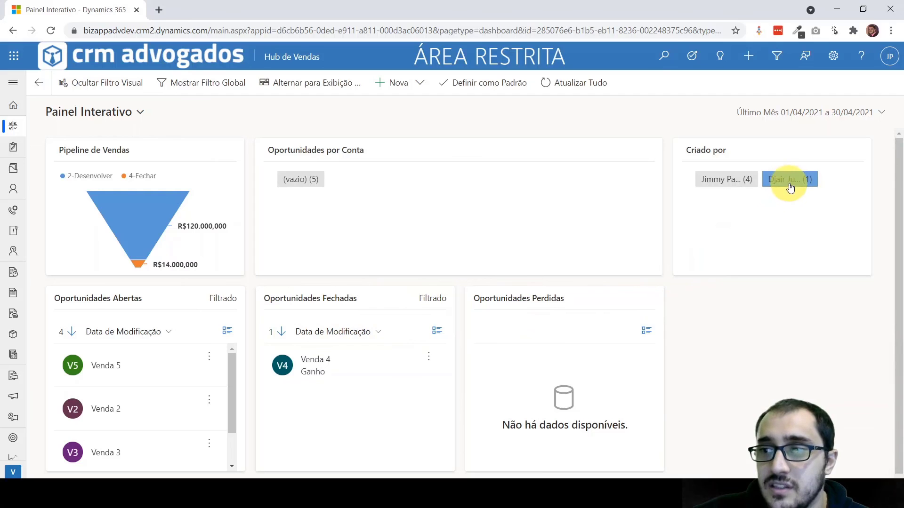
pyautogui.click(708, 181)
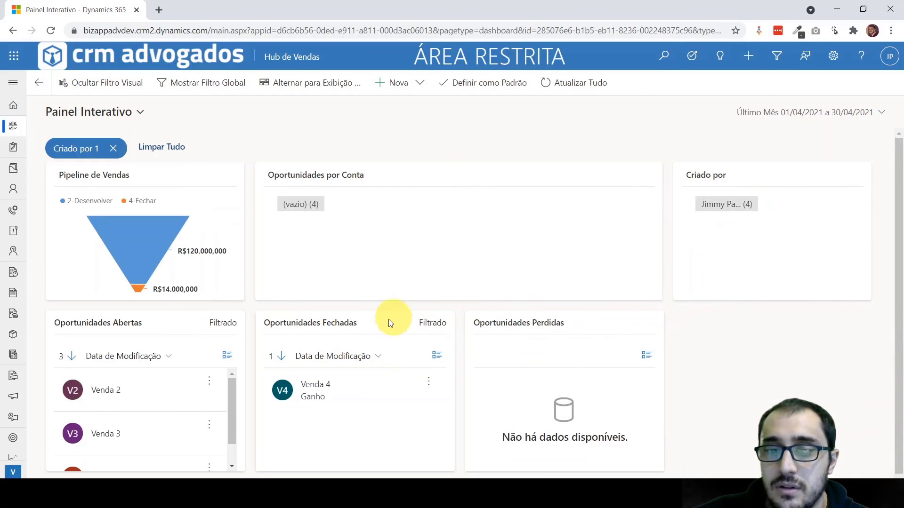